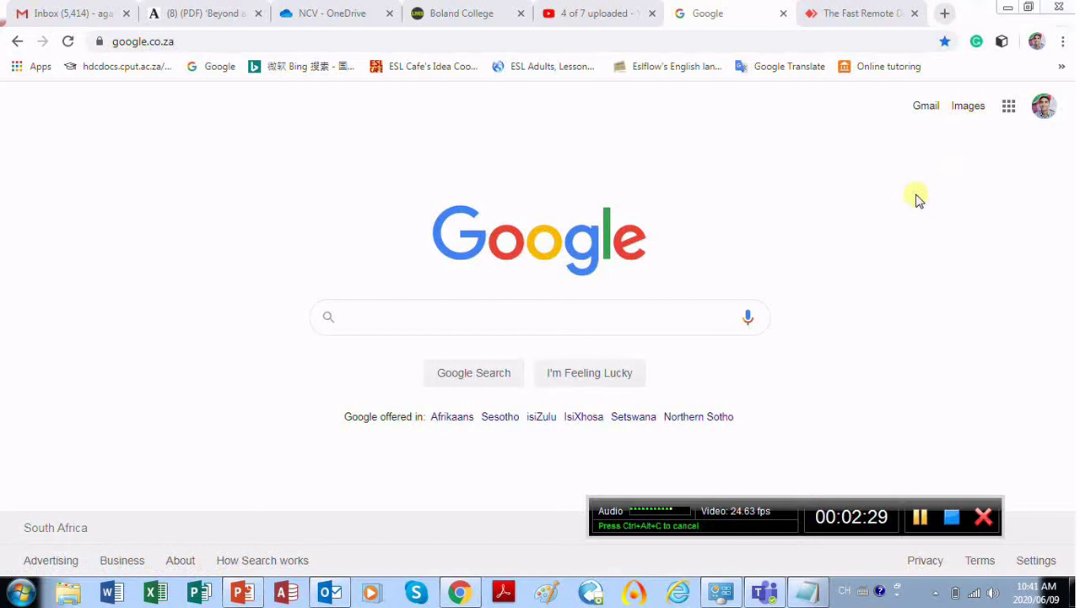
Open Google Drive from the Google apps on the search page.
click(1010, 107)
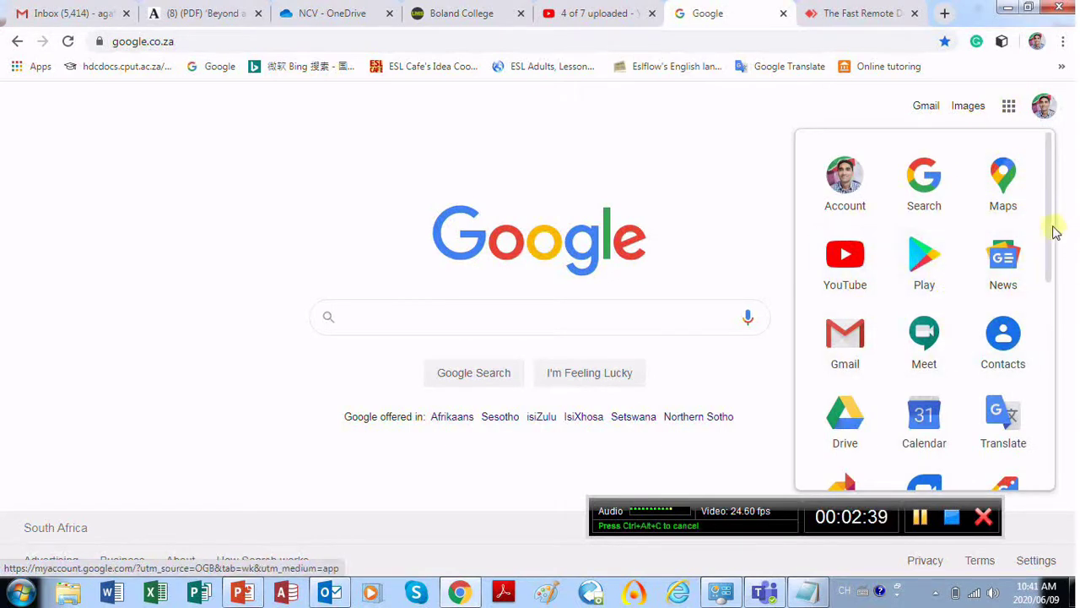
drag(1052, 223, 1049, 278)
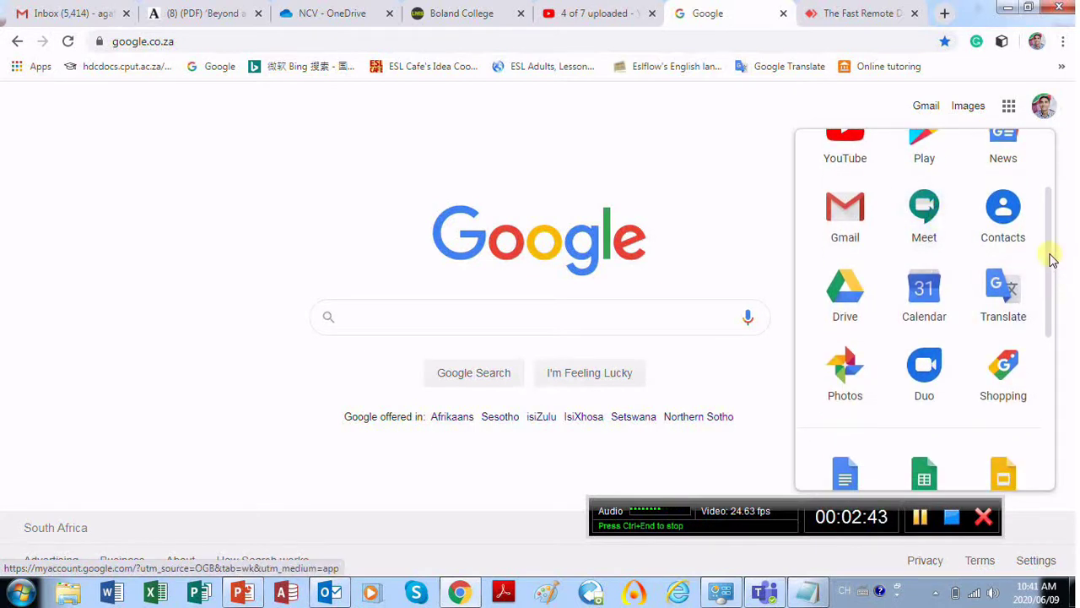
click(845, 295)
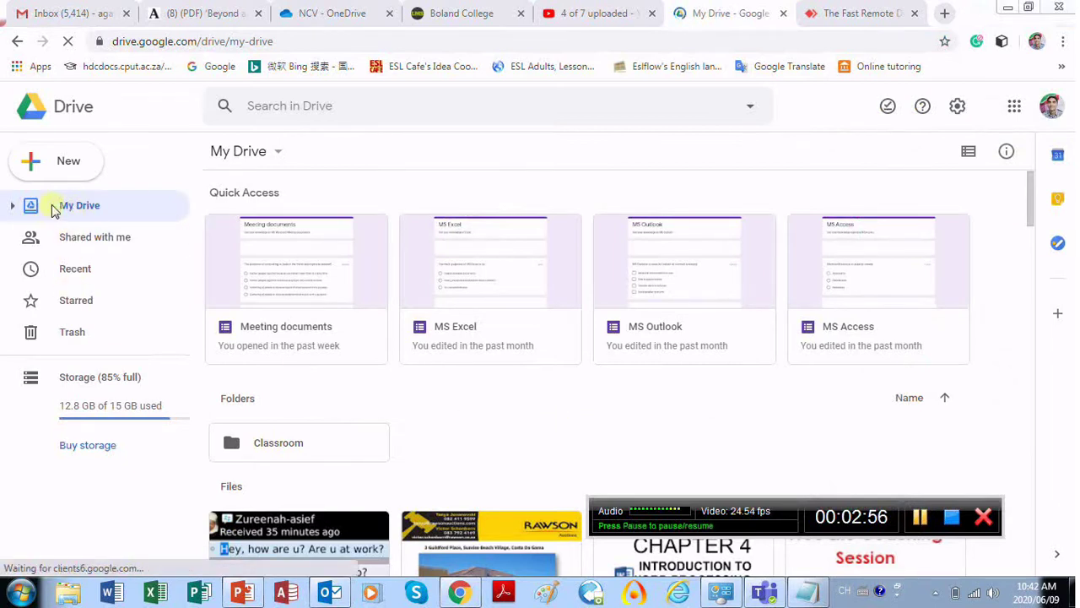
Create a new blank Google Form in My Drive.
click(95, 239)
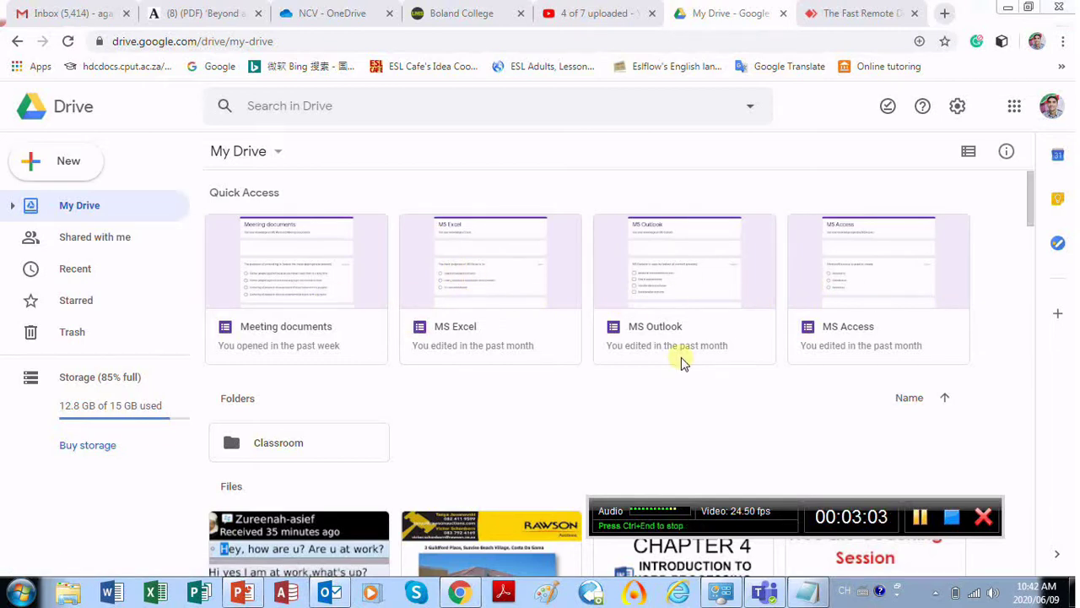
scroll(633, 396, down, 10)
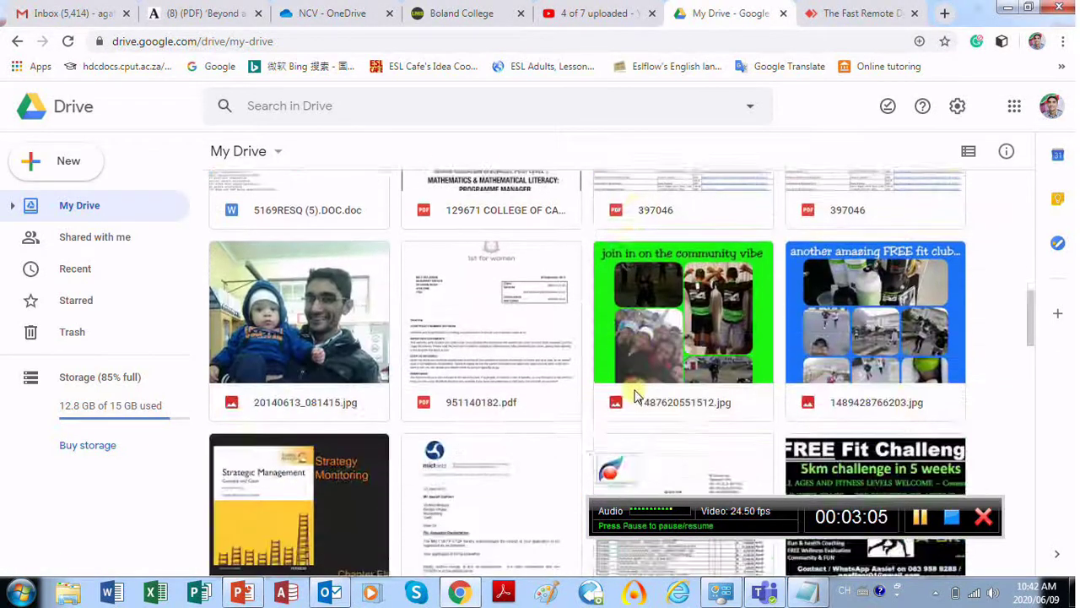
scroll(634, 390, up, 10)
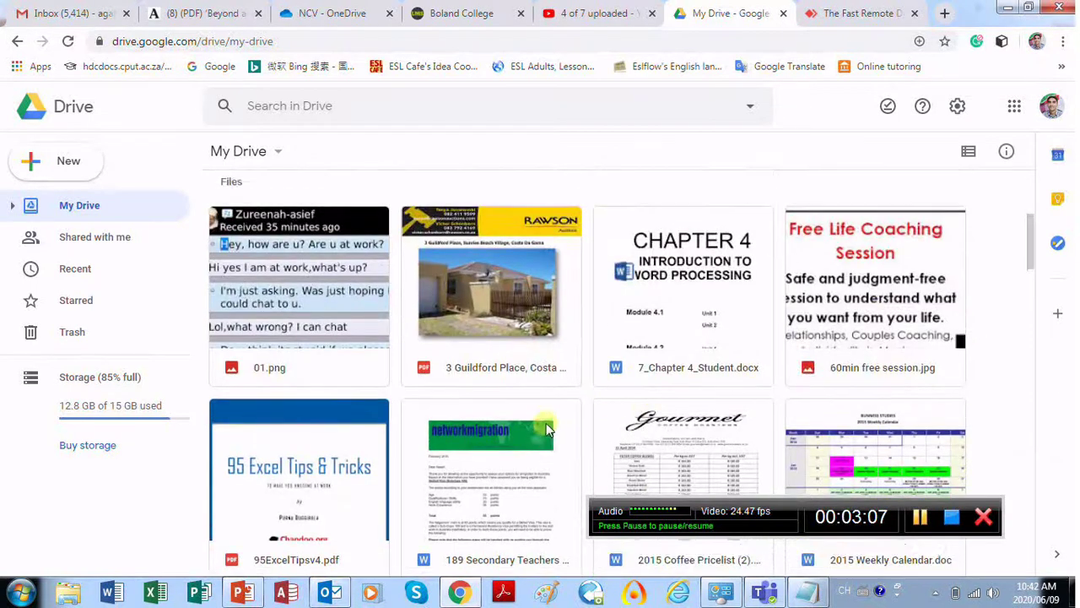
scroll(546, 431, up, 4)
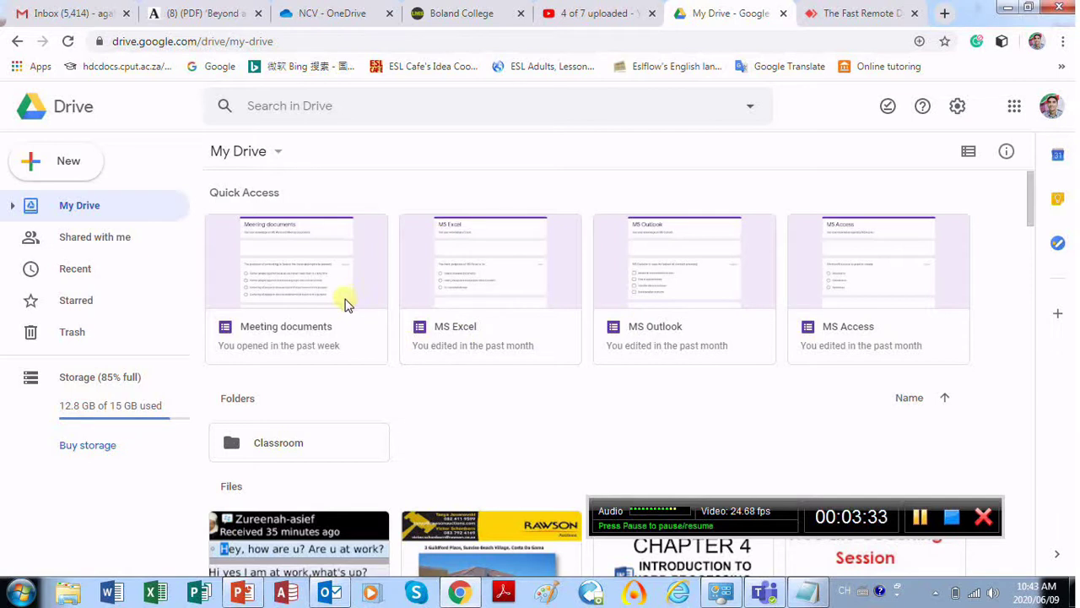
click(58, 165)
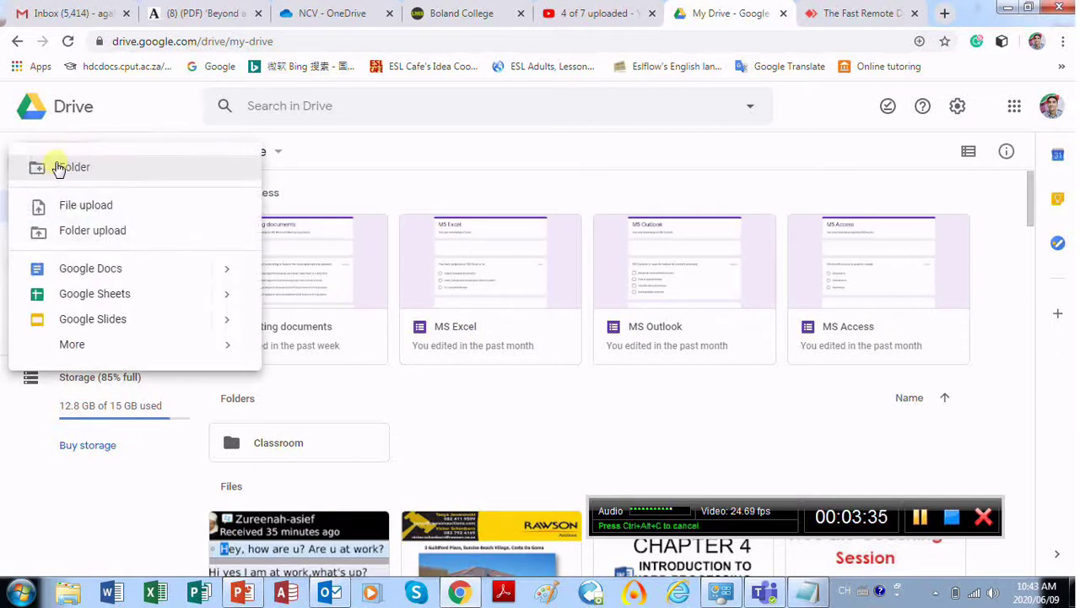
mouse_move(109, 347)
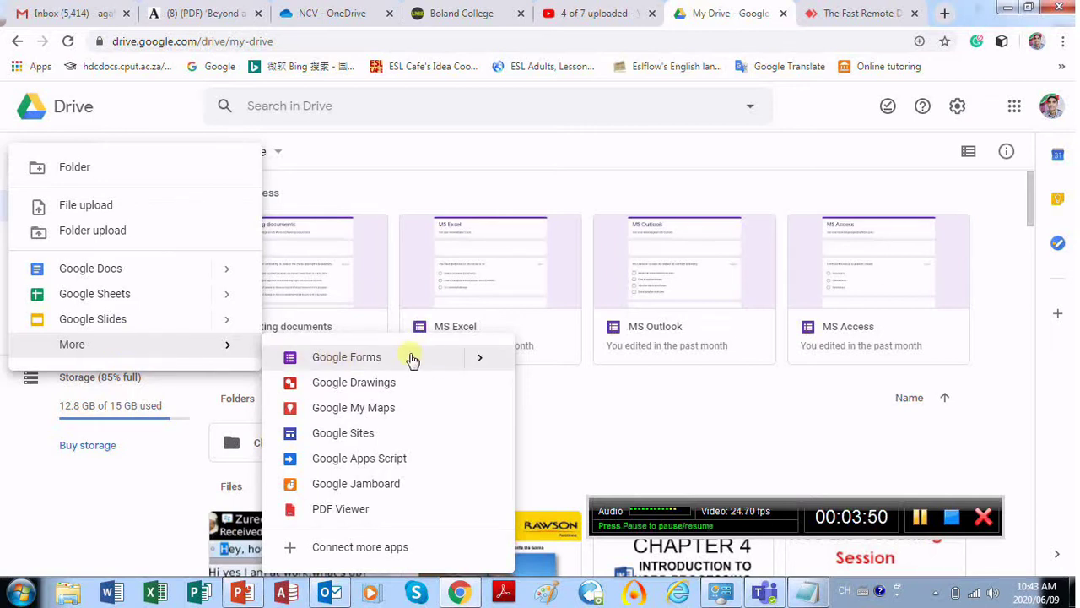
mouse_move(377, 363)
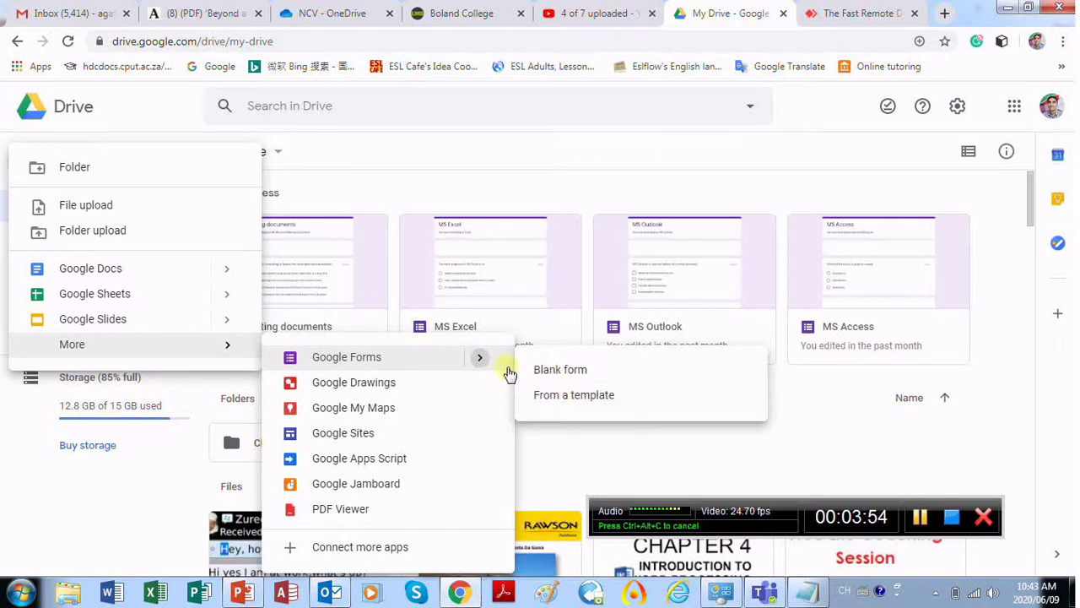
click(364, 358)
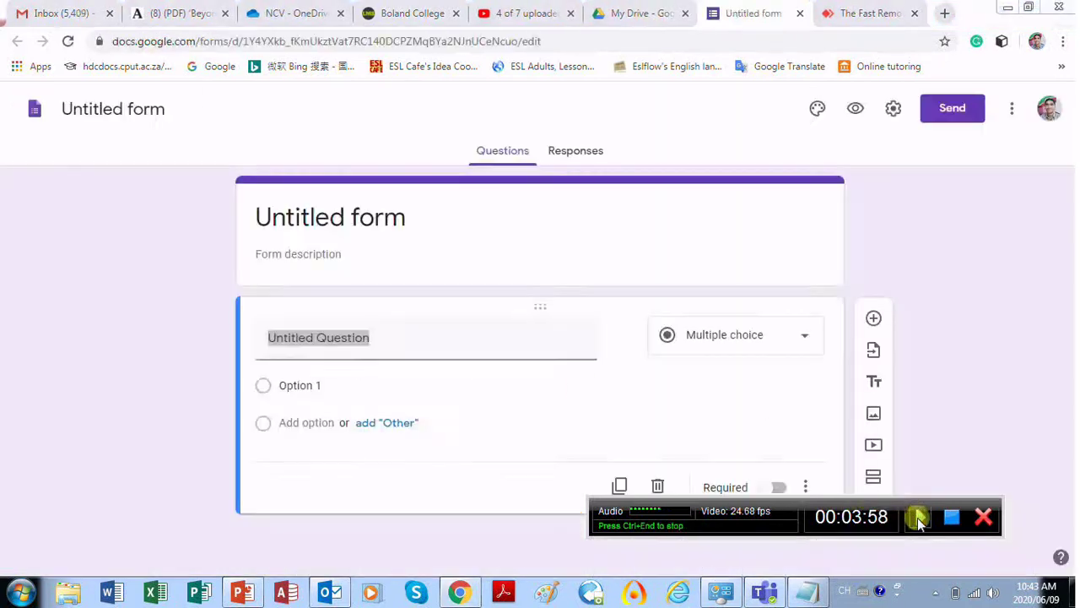
Name the new form "Test 1: Topic 1".
click(109, 109)
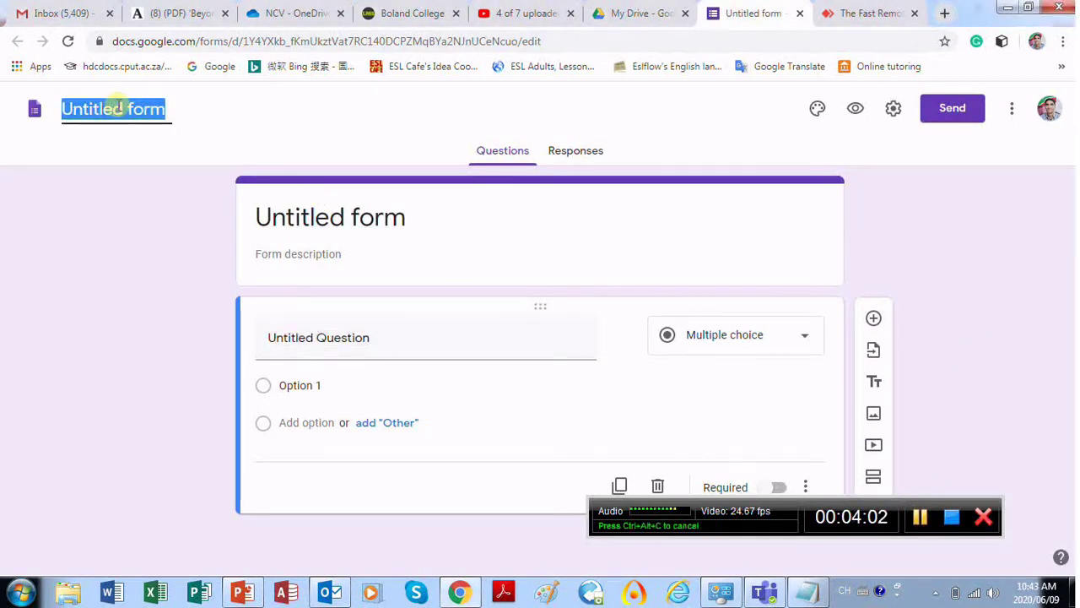
text(Test 1)
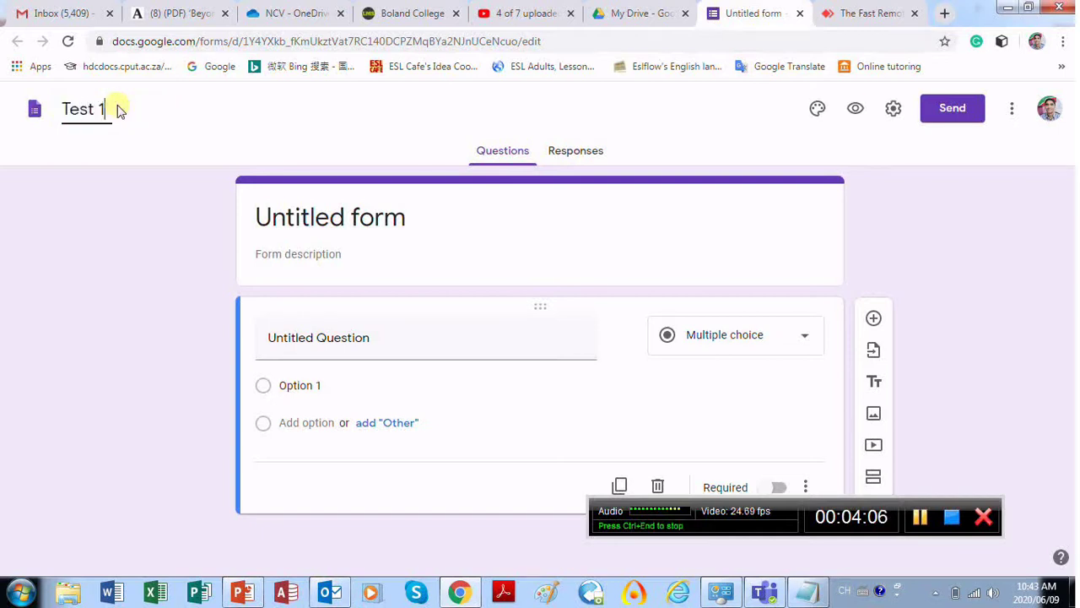
text(: Topic 1)
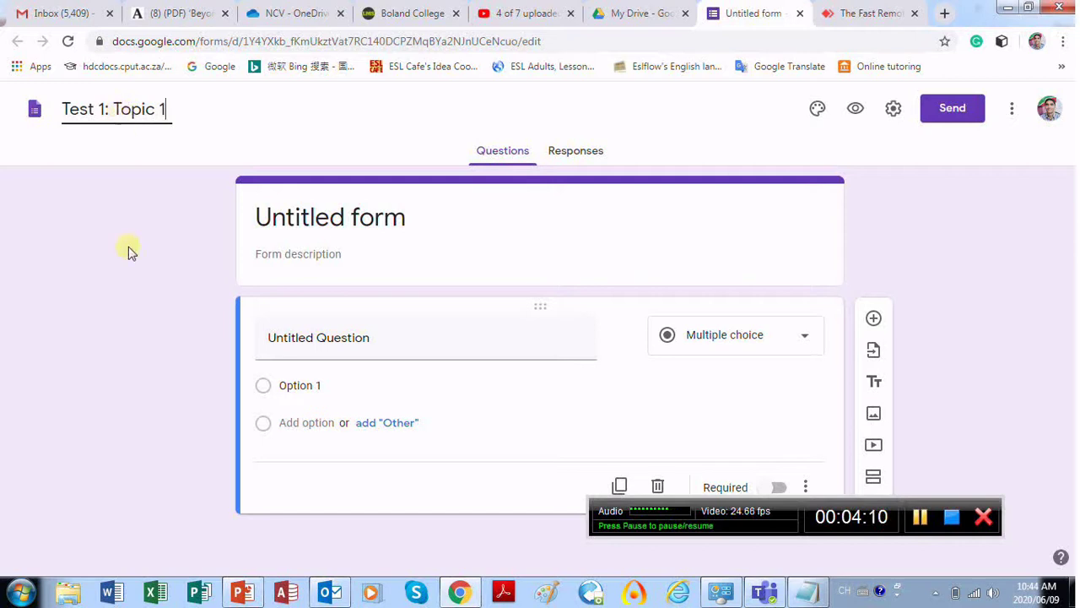
click(152, 273)
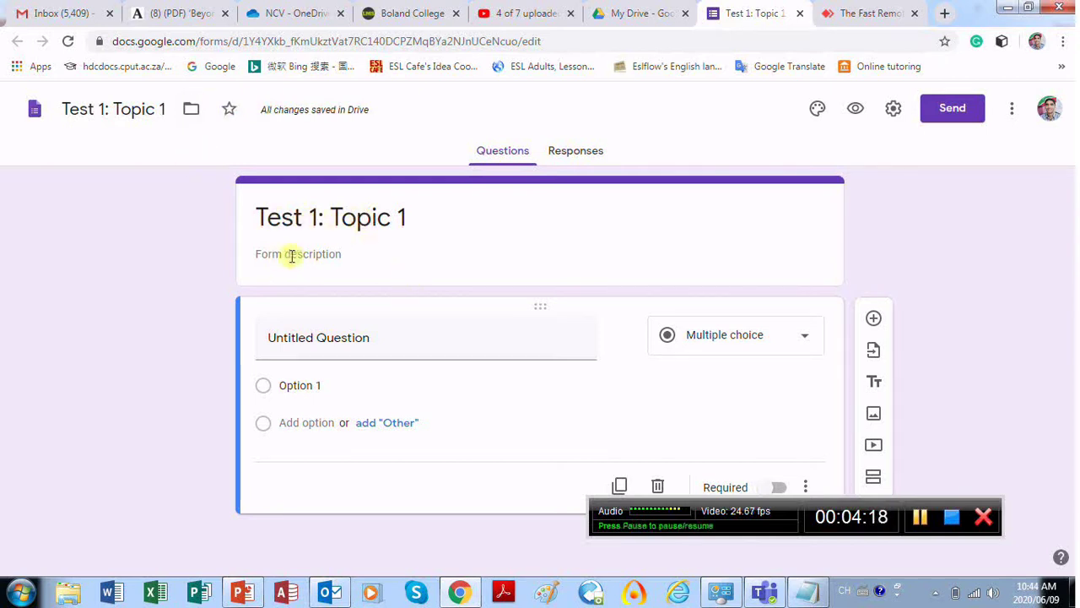
Set the form description to "This is to test your knowledge on .......".
click(288, 255)
text(Th)
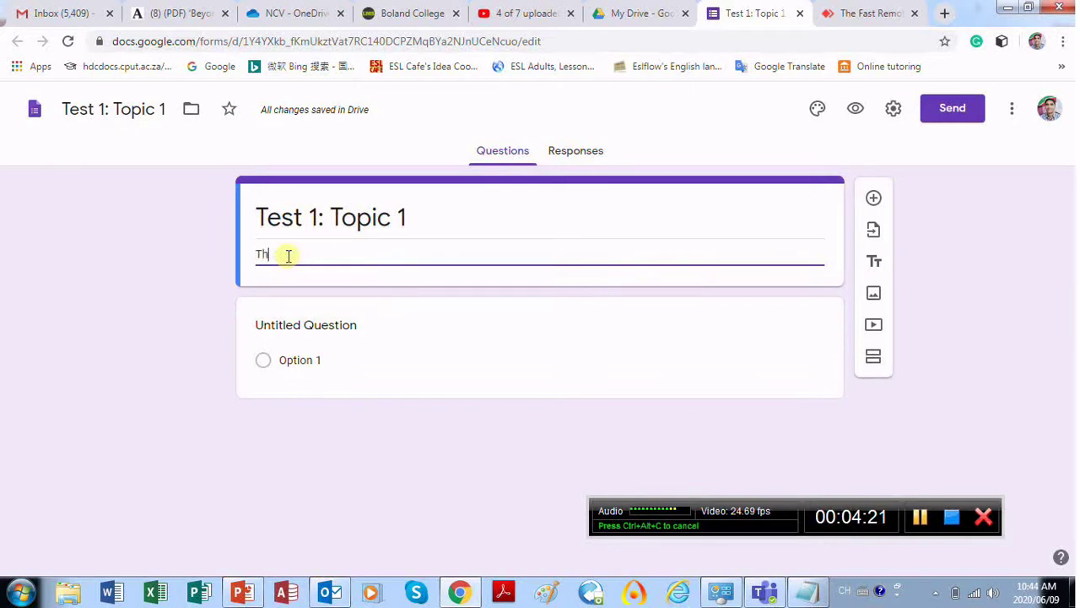
text(is is to test your knowledge on)
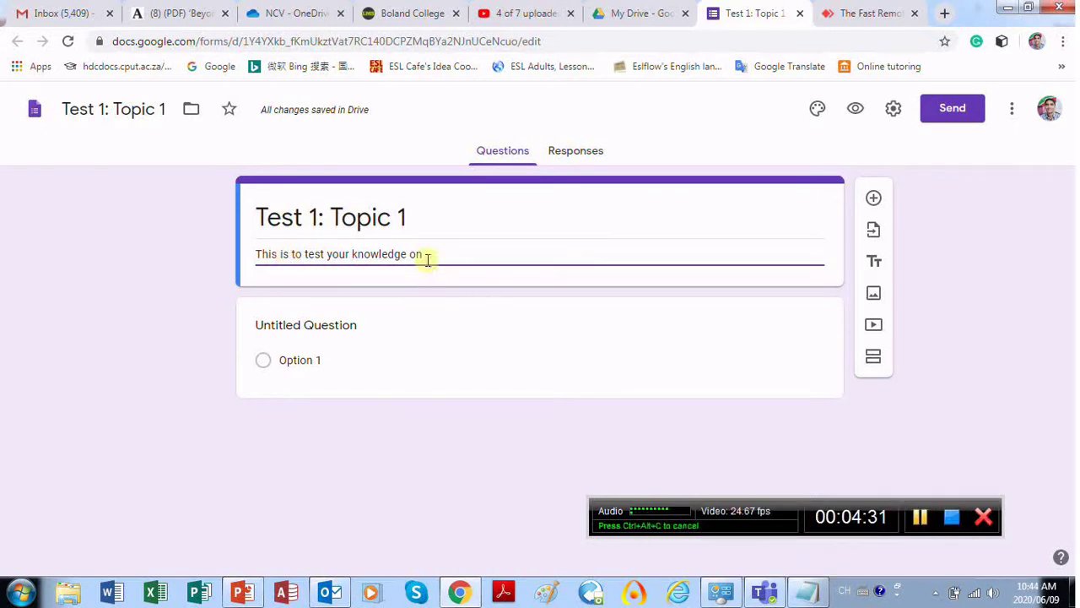
key(XF86MonBrightnessDown)
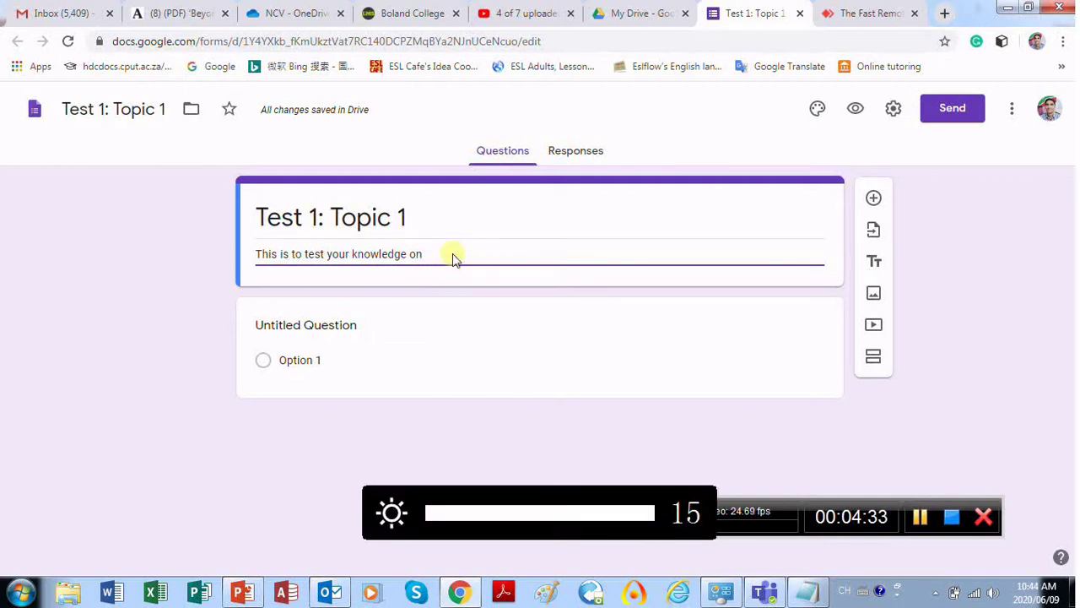
text(......)
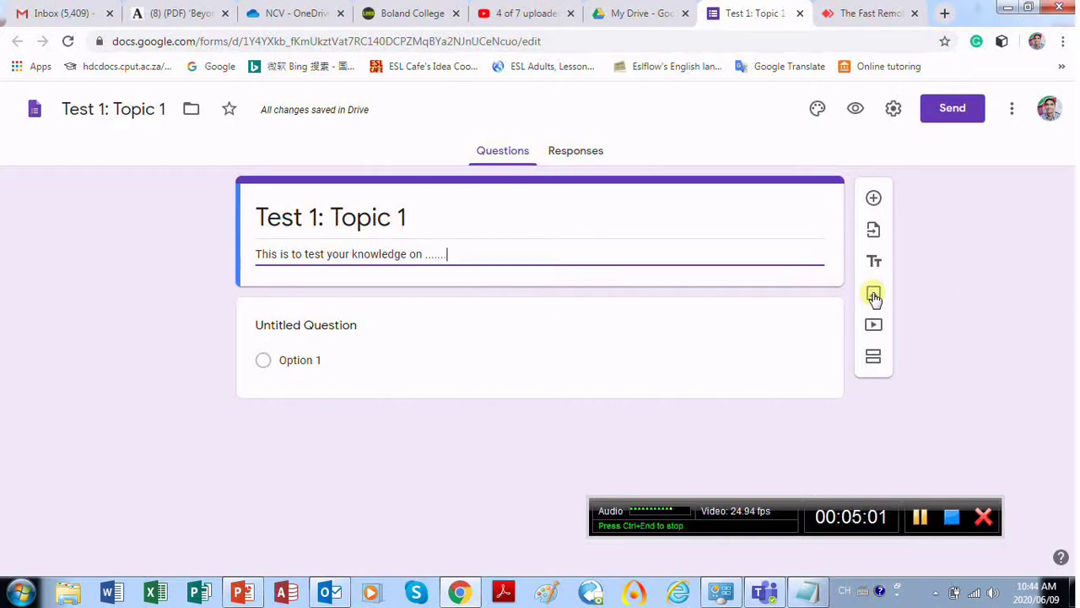
Close the new form and open the existing "Meeting documents" form from Drive.
key(ctrl+w)
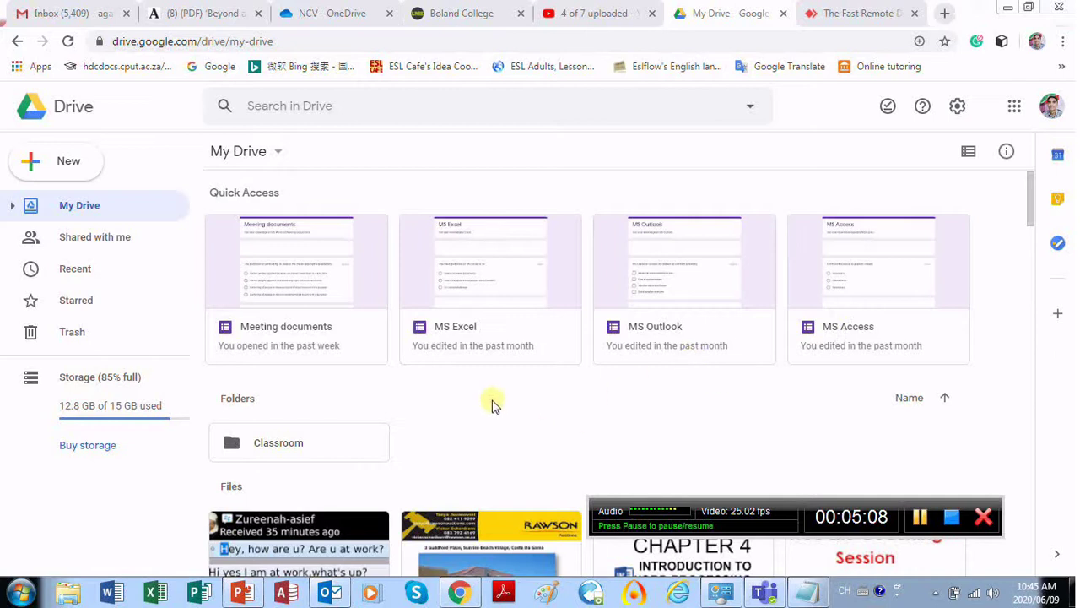
click(282, 285)
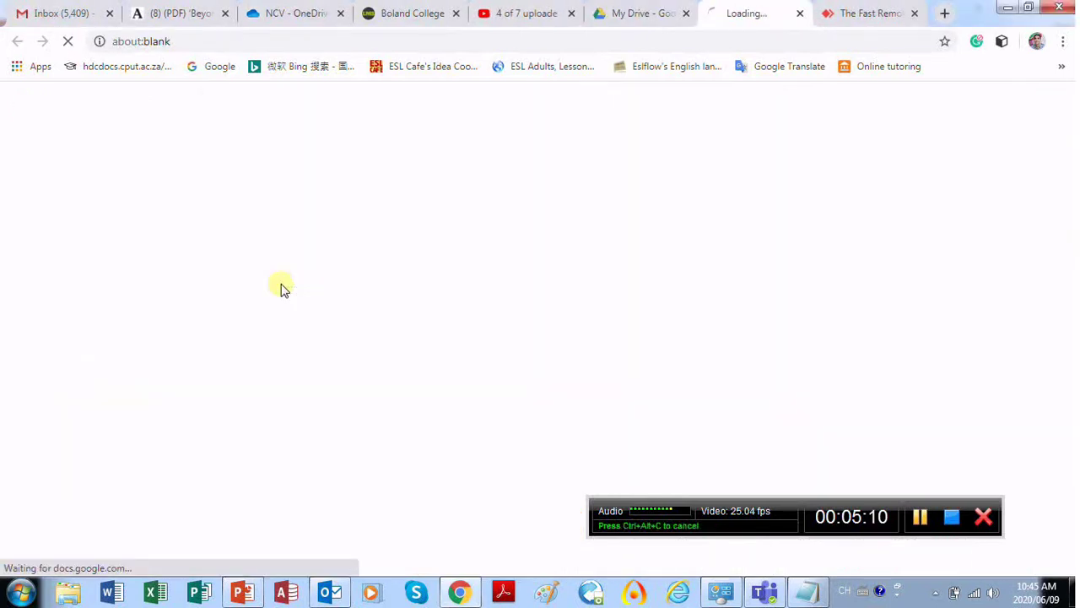
click(920, 517)
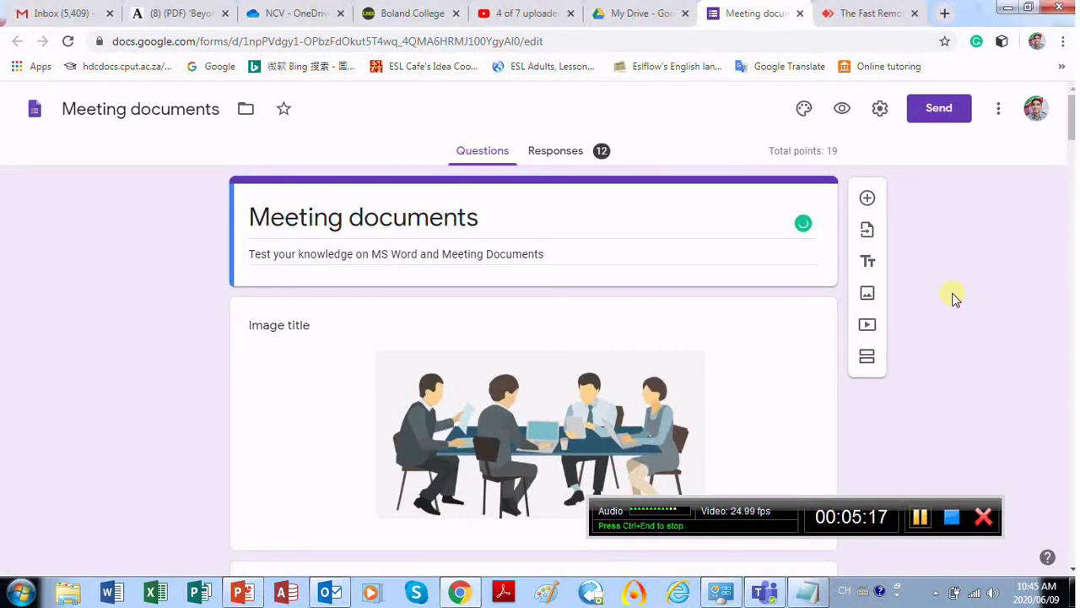
Examine the sources for inserting an image into the form, including browsing for a file on the computer.
scroll(952, 298, down, 1)
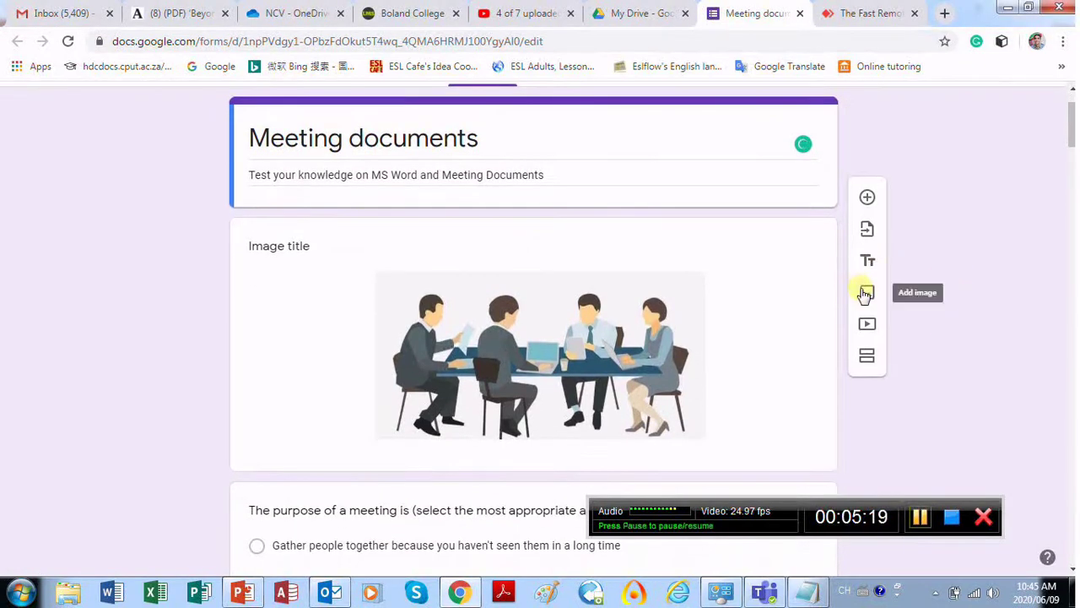
click(866, 293)
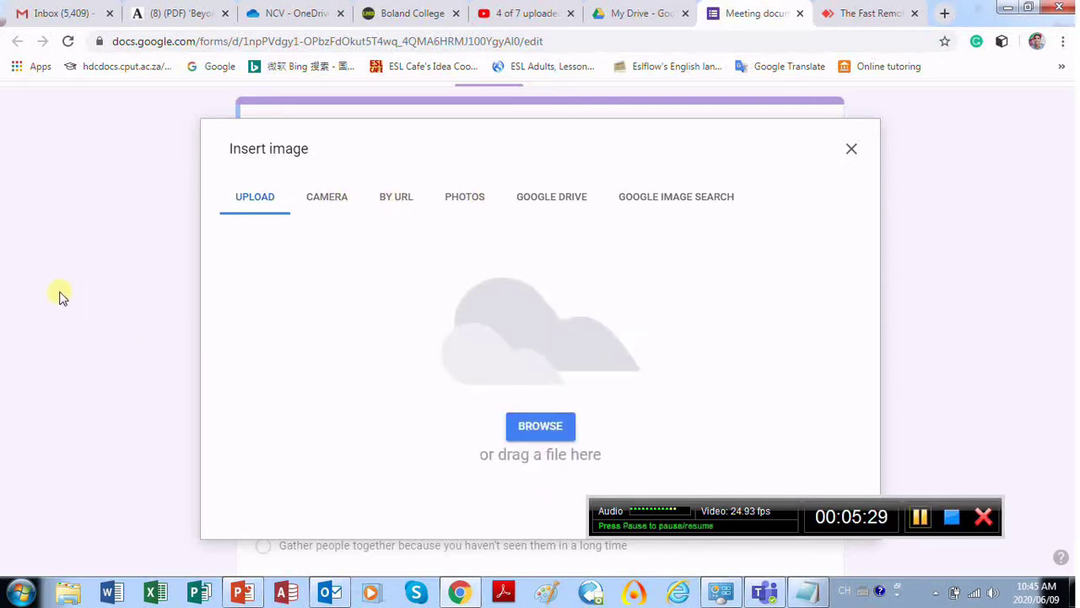
click(546, 436)
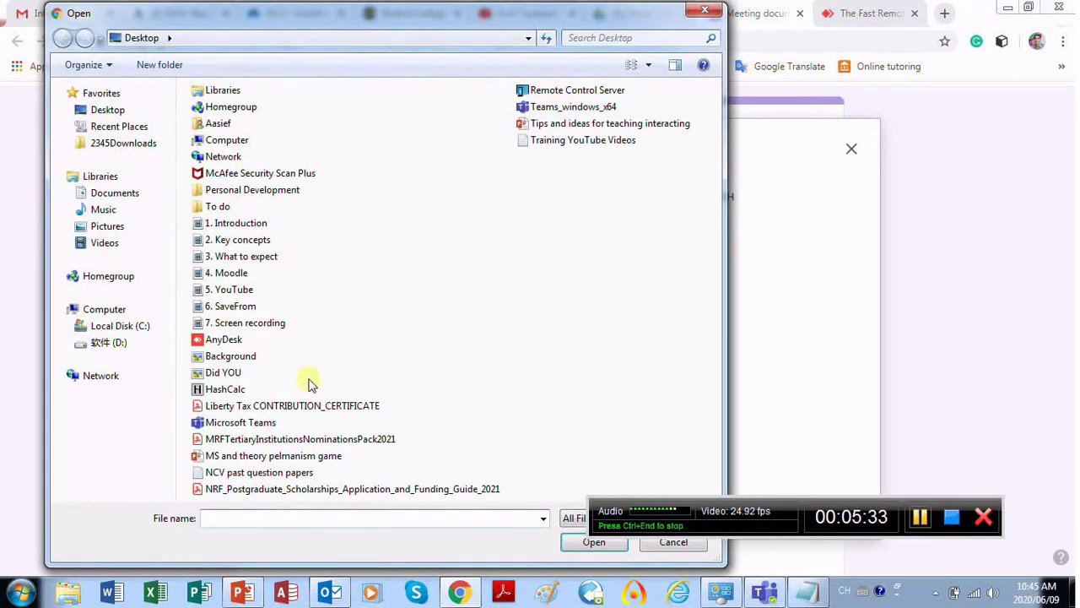
click(711, 17)
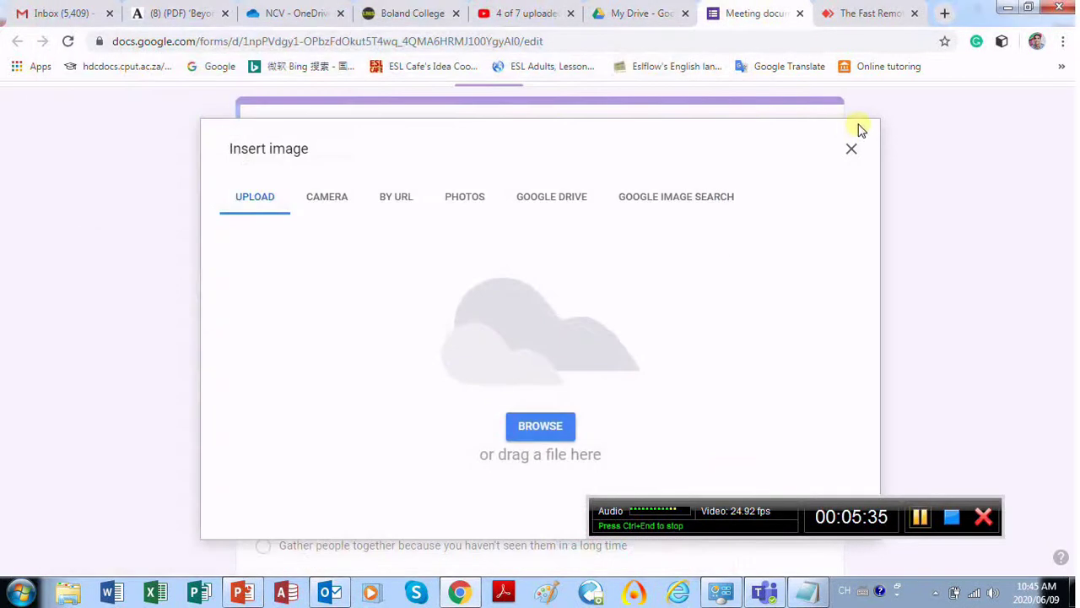
click(851, 152)
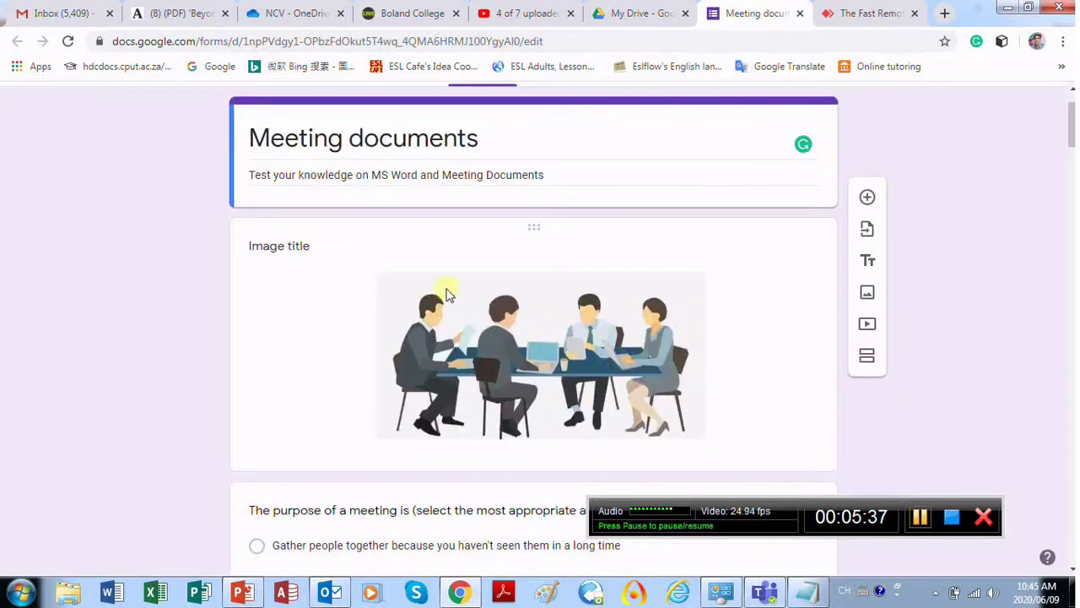
Shrink the meeting illustration slightly and view its alignment, change and remove options.
click(525, 380)
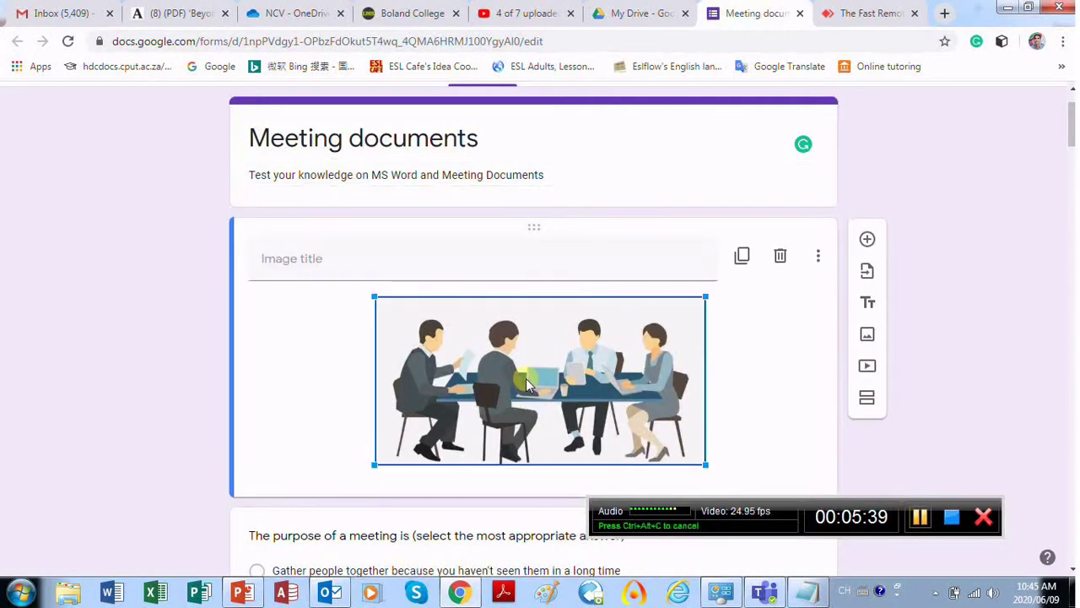
mouse_move(706, 297)
mouse_down()
mouse_move(682, 331)
mouse_move(672, 312)
mouse_move(695, 295)
mouse_up()
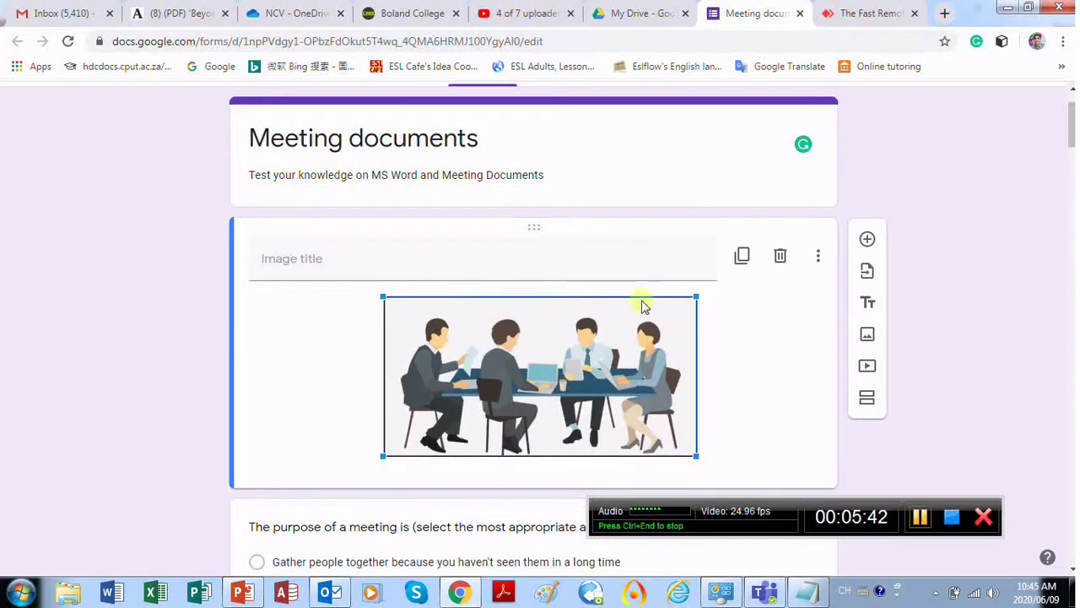
click(340, 363)
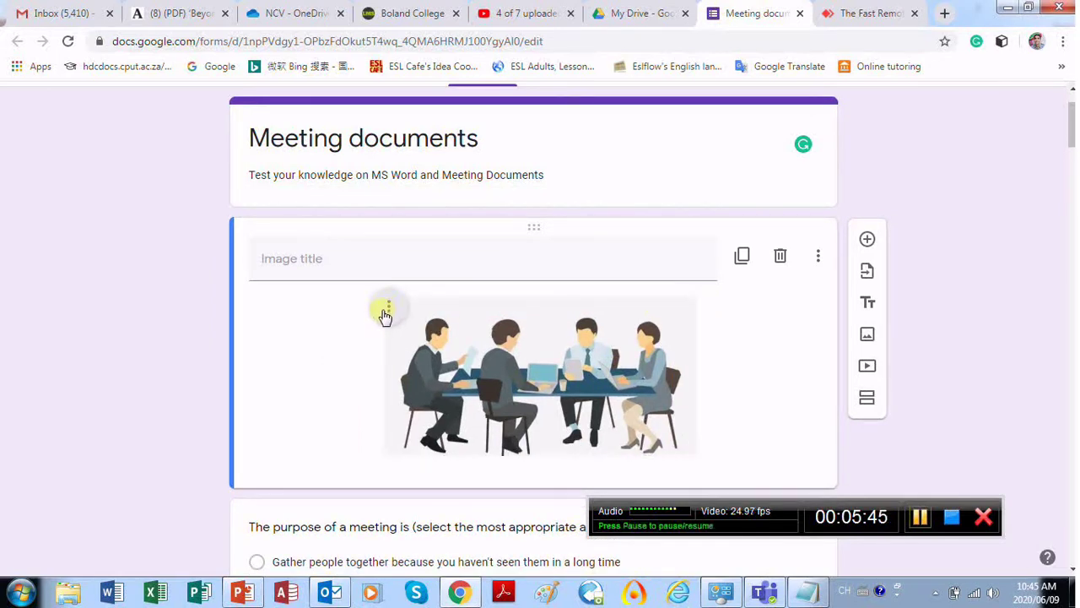
click(385, 314)
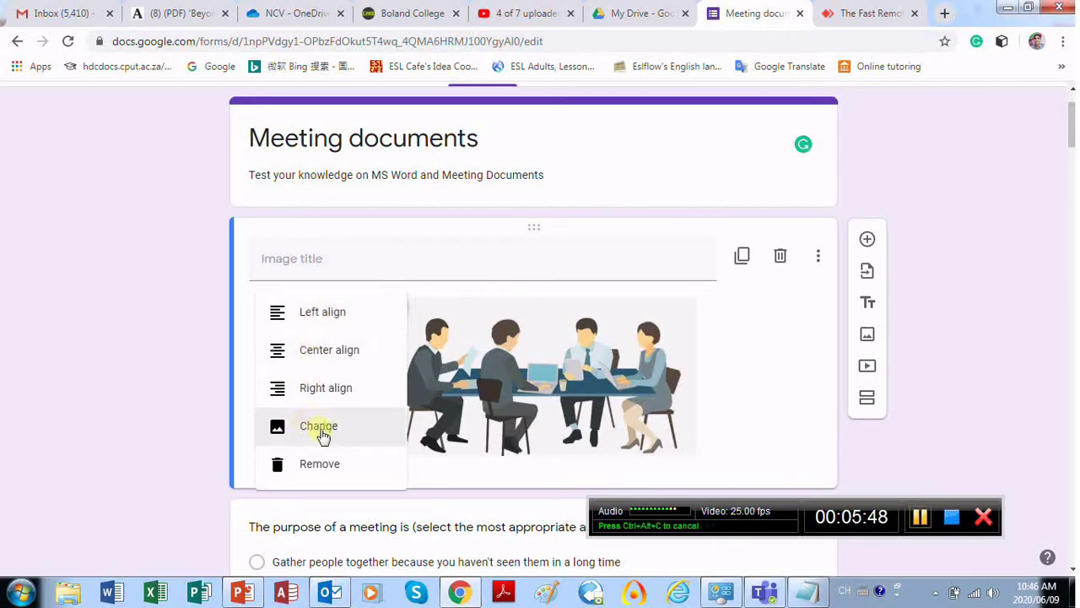
click(970, 342)
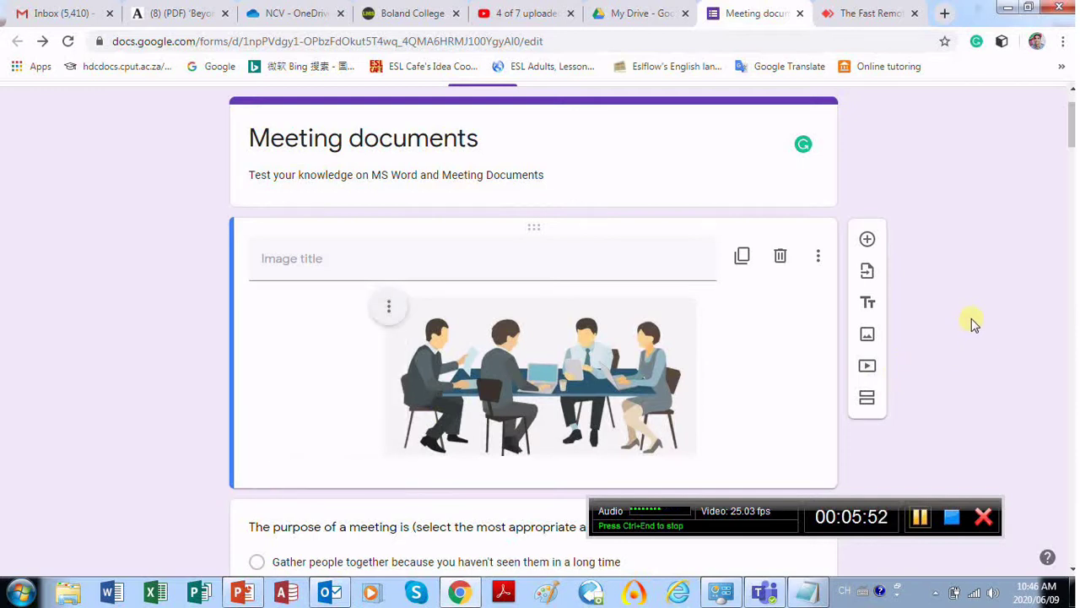
Make the form a quiz with grades released later, after manual review, and save the settings.
scroll(972, 317, up, 2)
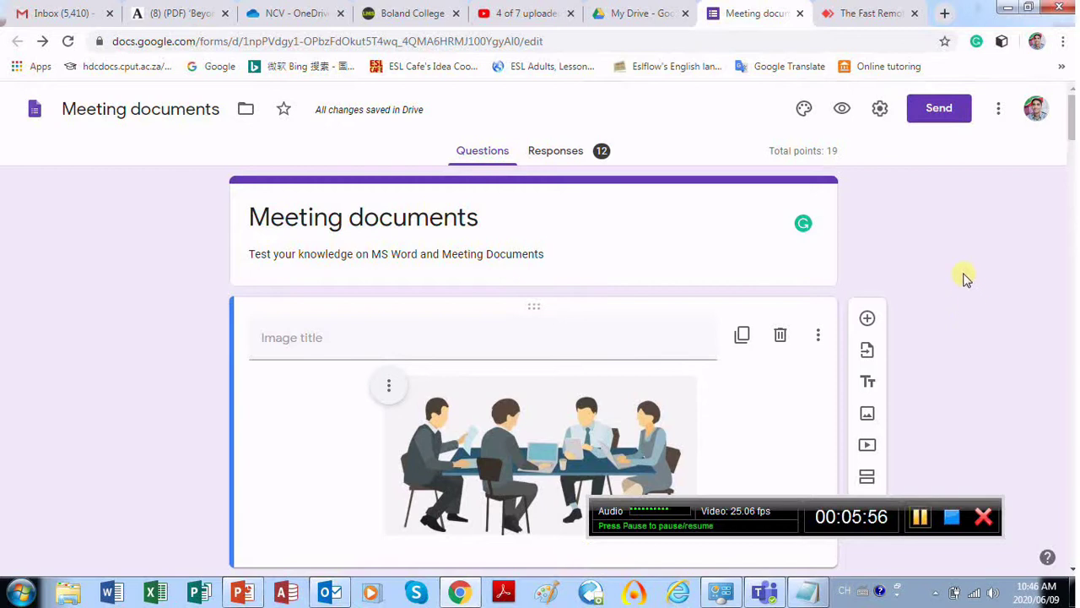
click(881, 113)
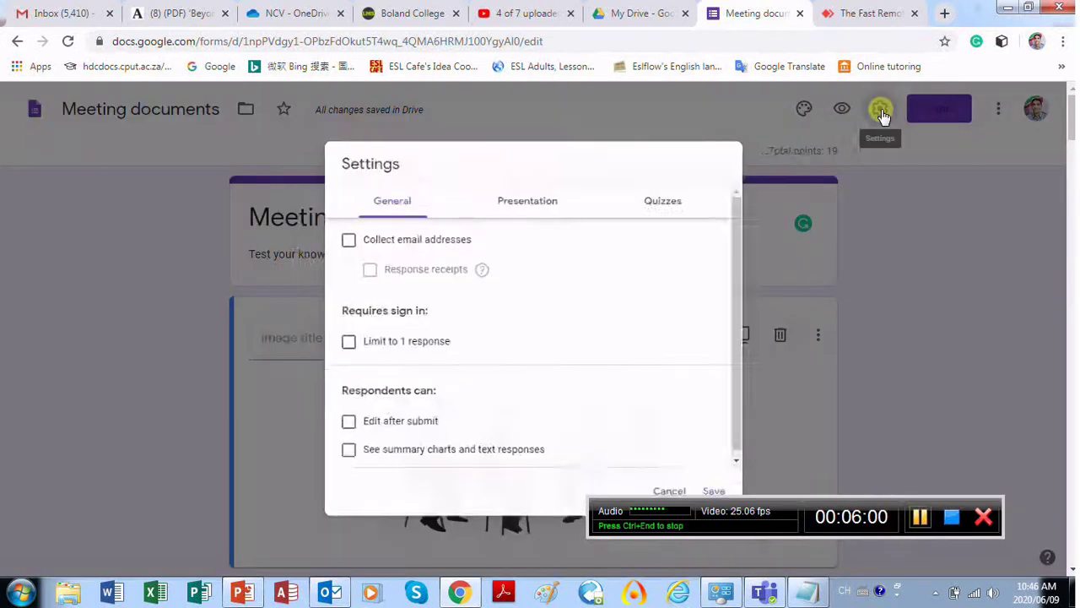
click(685, 189)
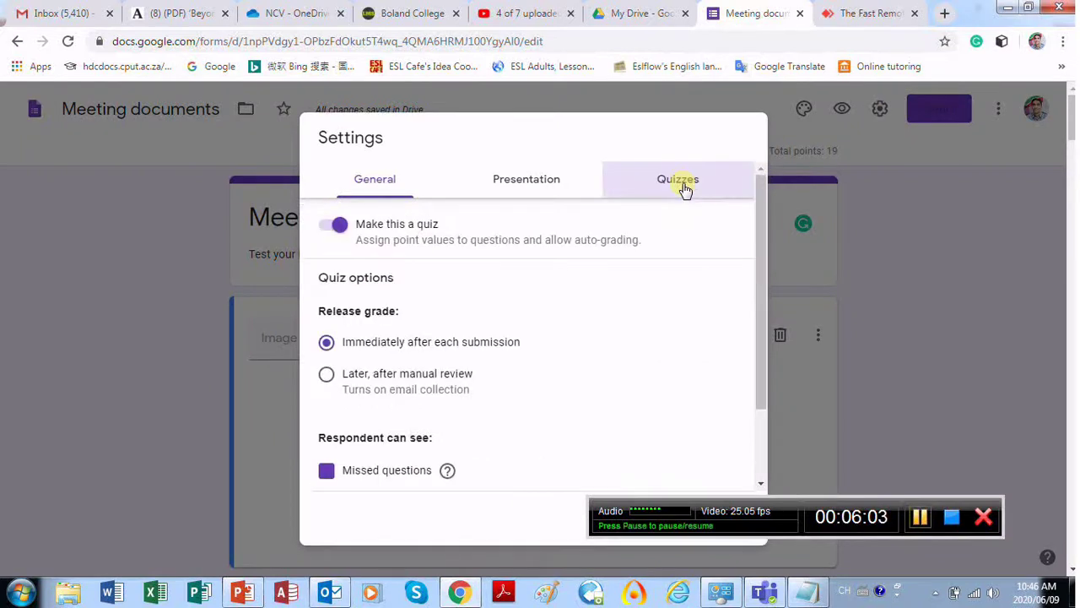
click(335, 226)
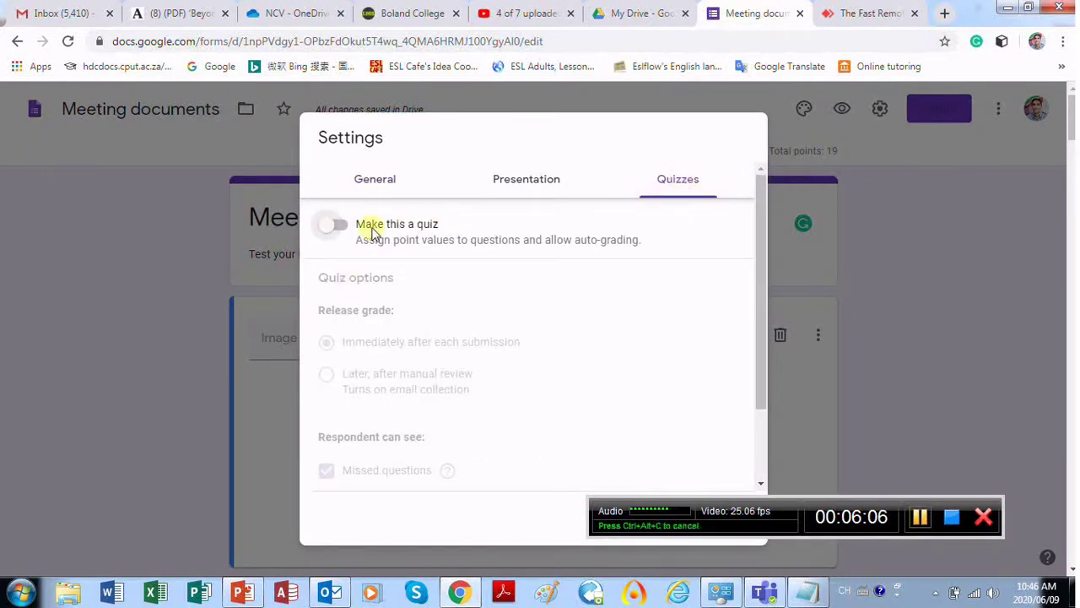
click(338, 224)
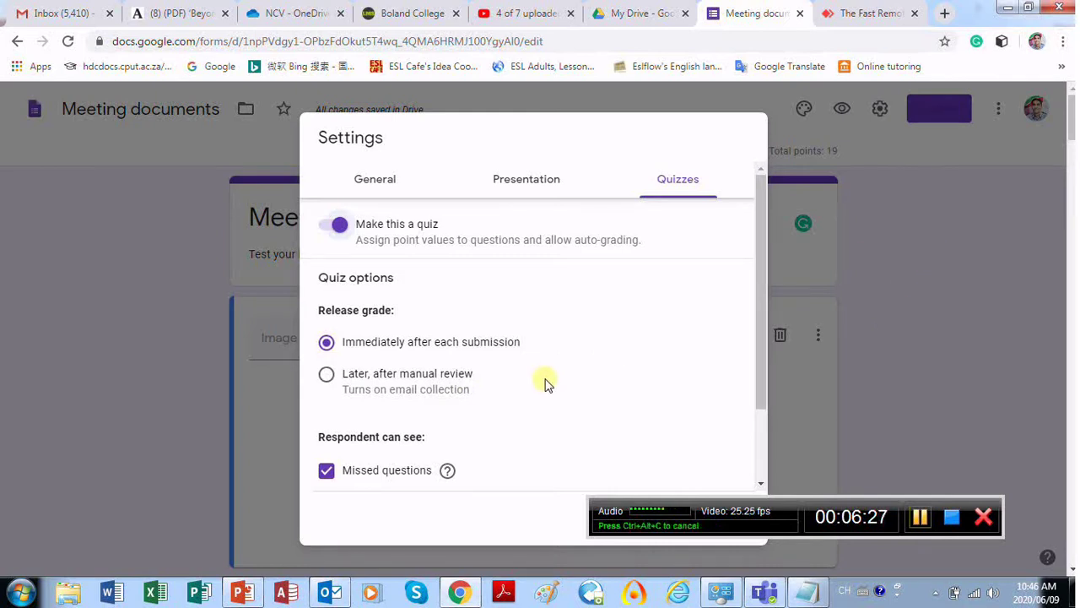
key(Down)
scroll(611, 364, down, 1)
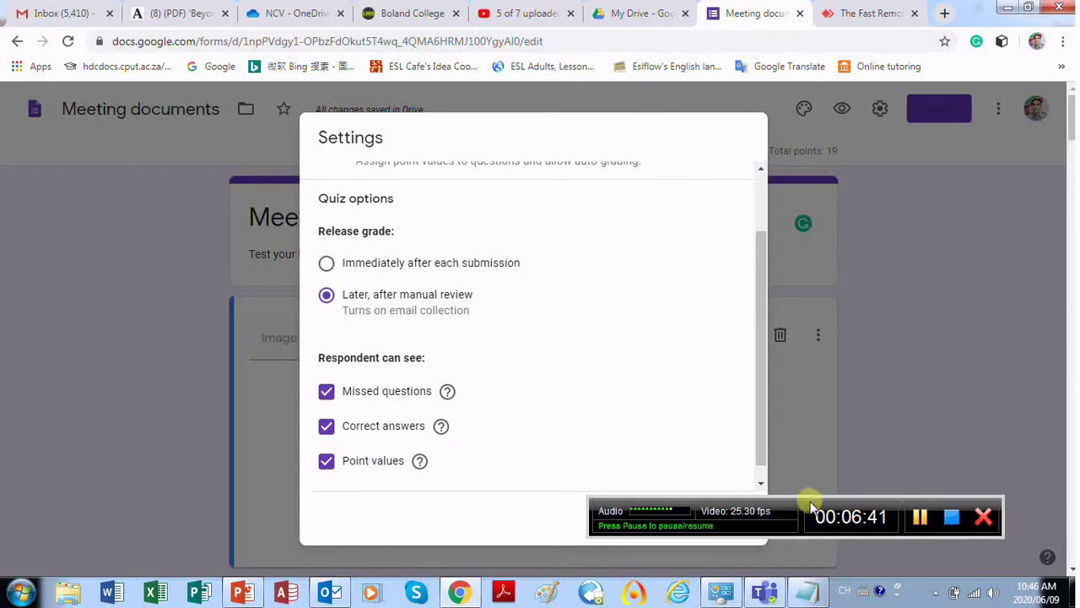
drag(810, 507, 903, 341)
click(734, 518)
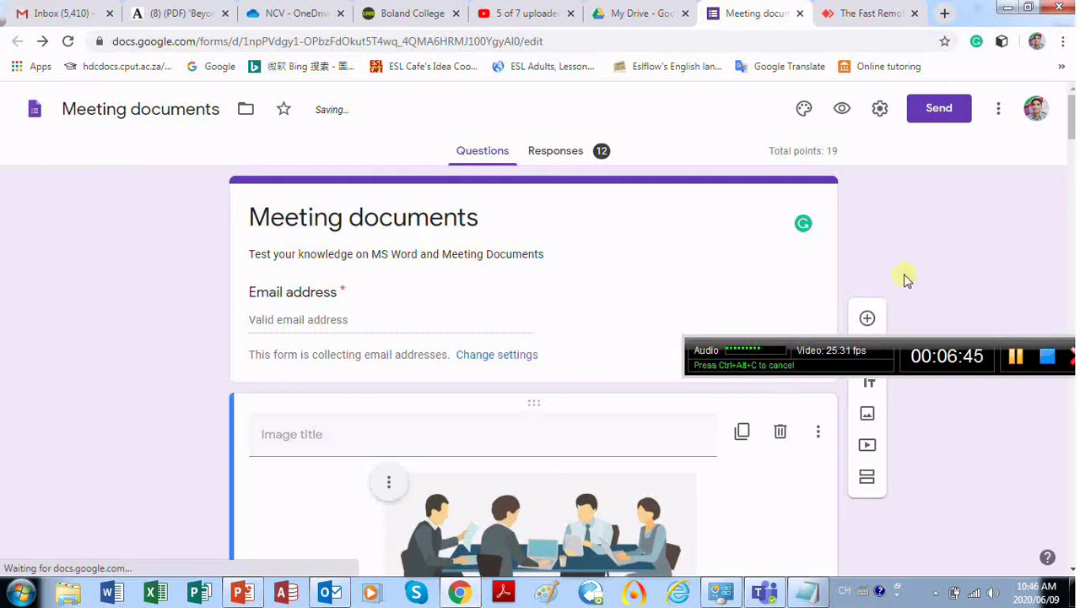
Add a question below the meeting illustration reading "Is the image above regarded as a meeting?".
scroll(977, 451, down, 3)
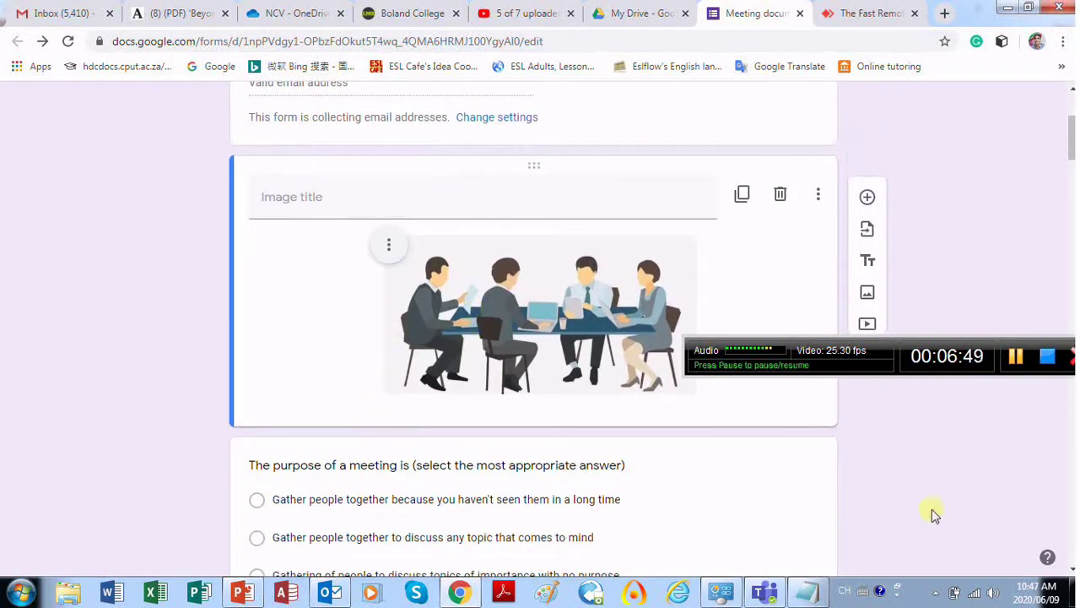
scroll(945, 506, down, 2)
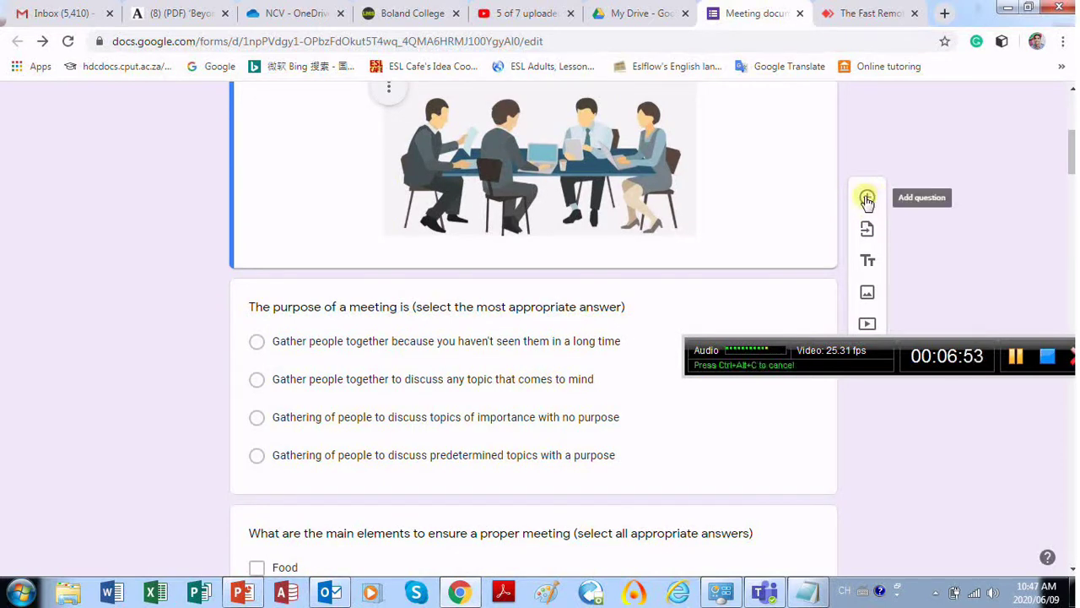
click(867, 198)
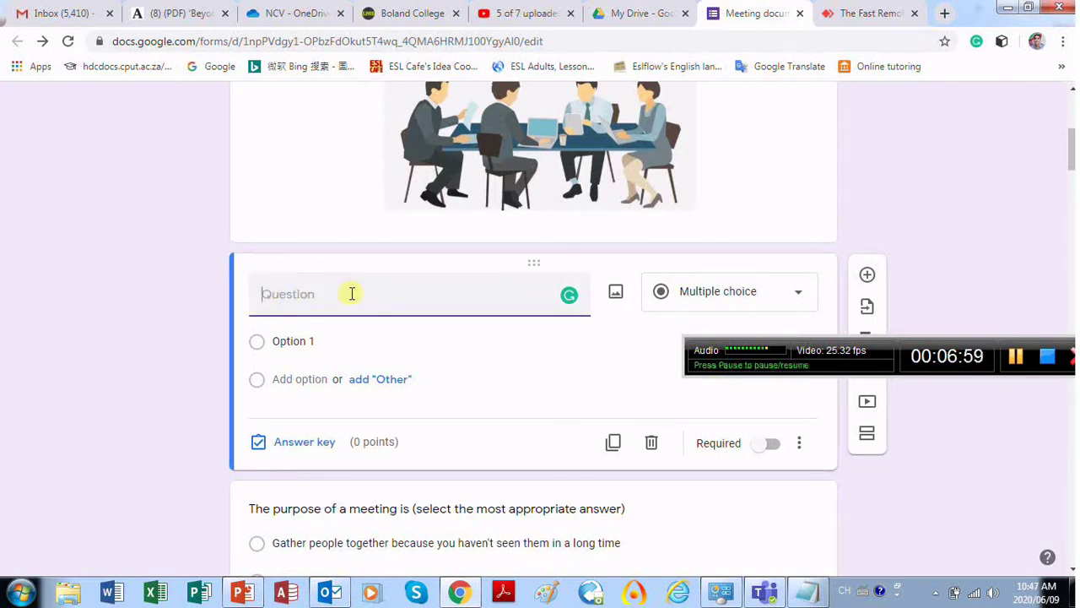
text(Is)
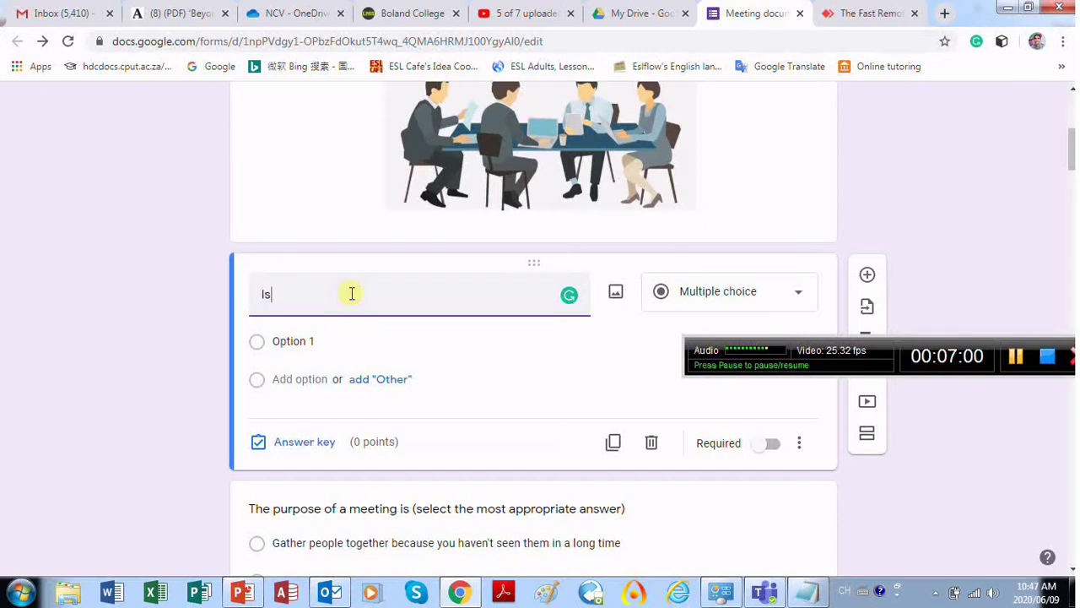
text( the image above regard)
text(d as a mee)
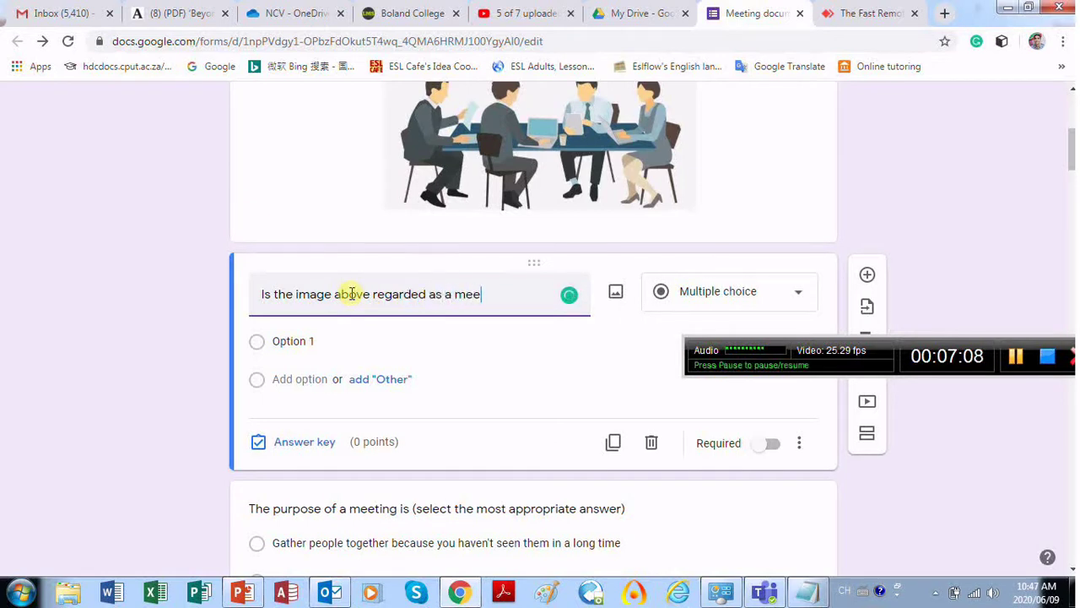
text(d as a meeting?)
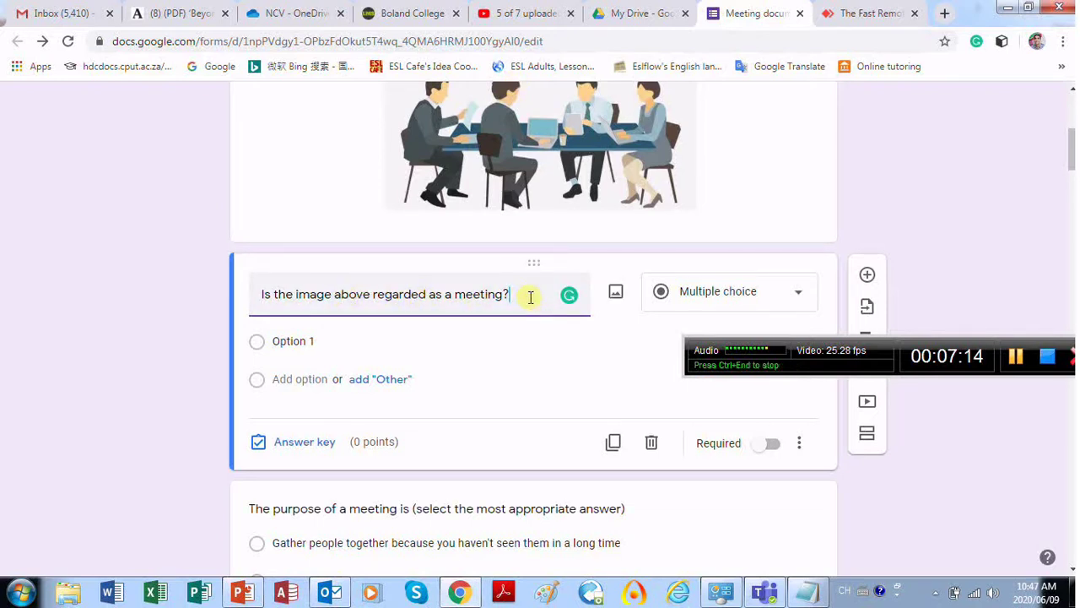
Keep the new question as multiple choice and give it the answer options "True" and "False".
click(798, 302)
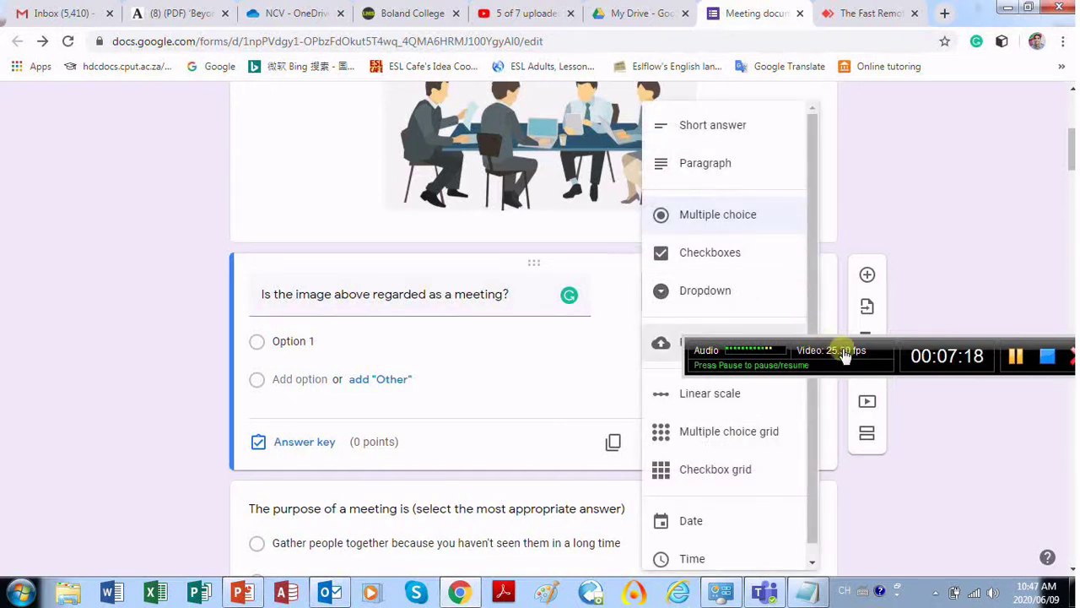
drag(898, 355, 336, 523)
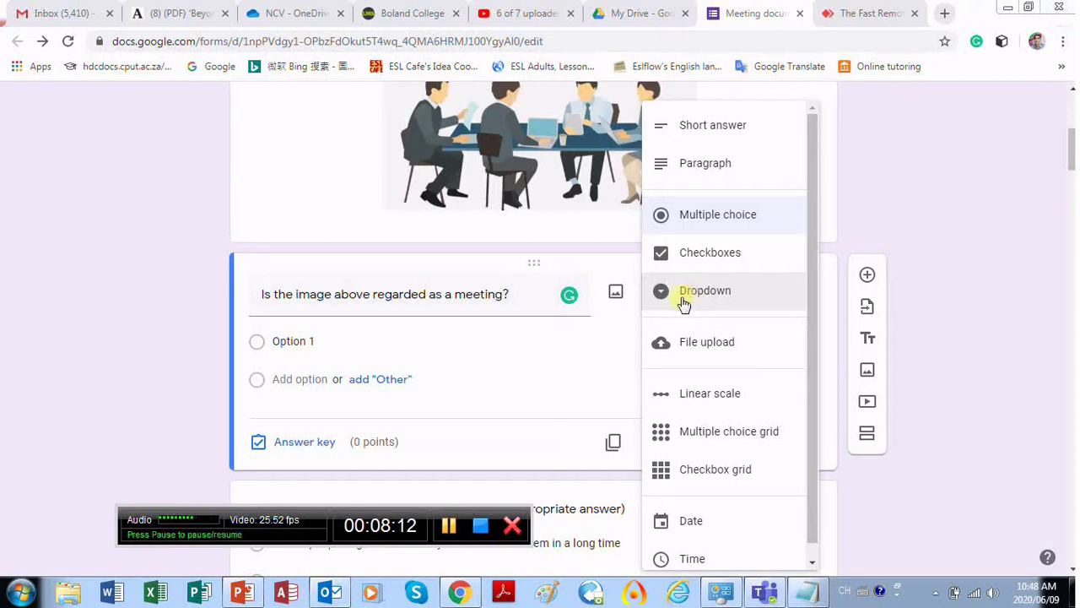
click(687, 218)
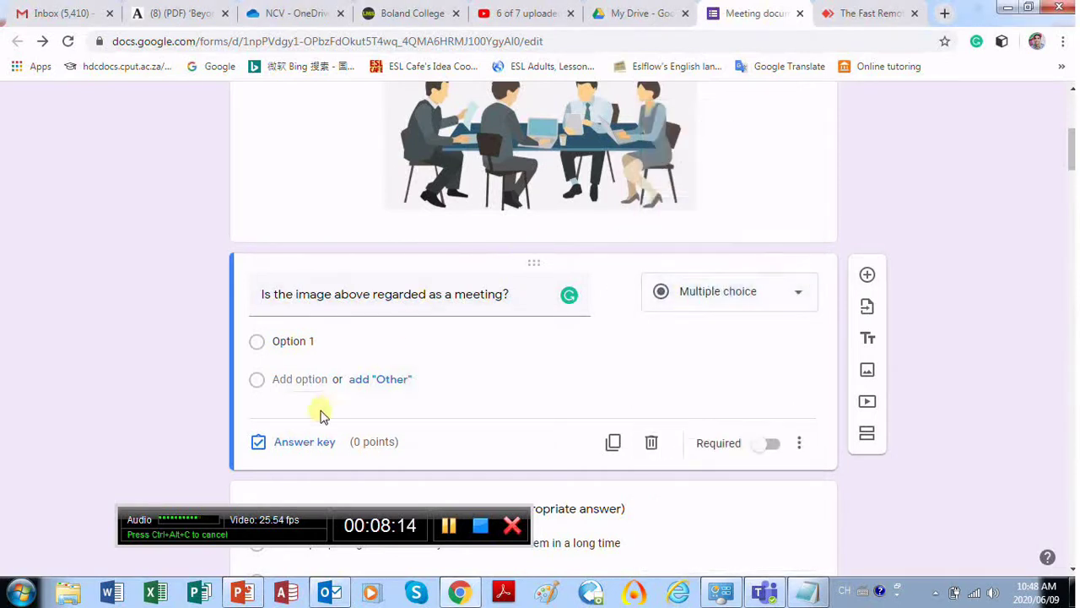
click(319, 338)
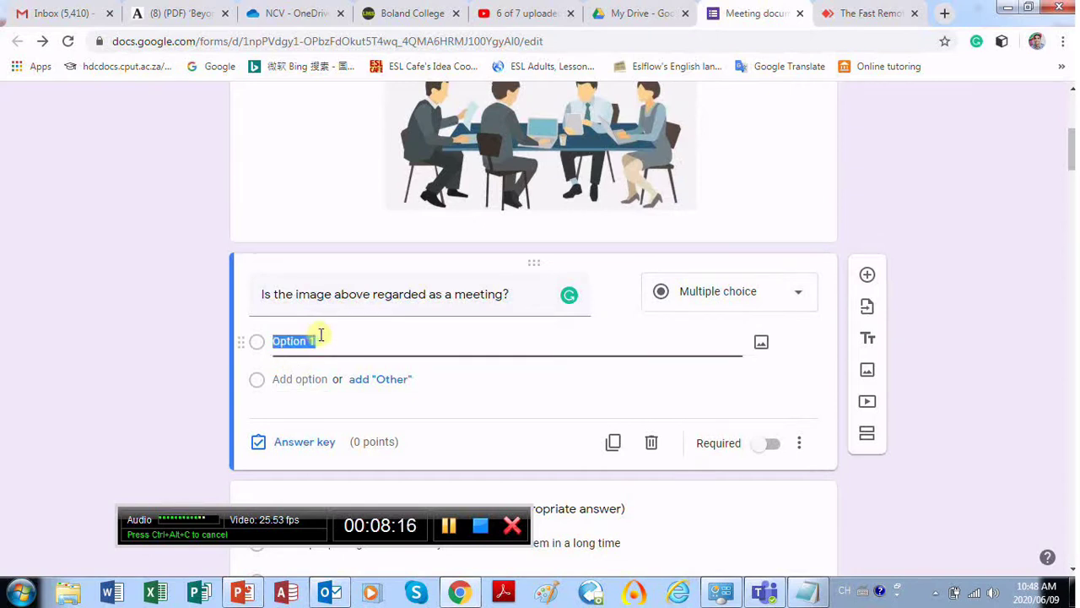
text(True)
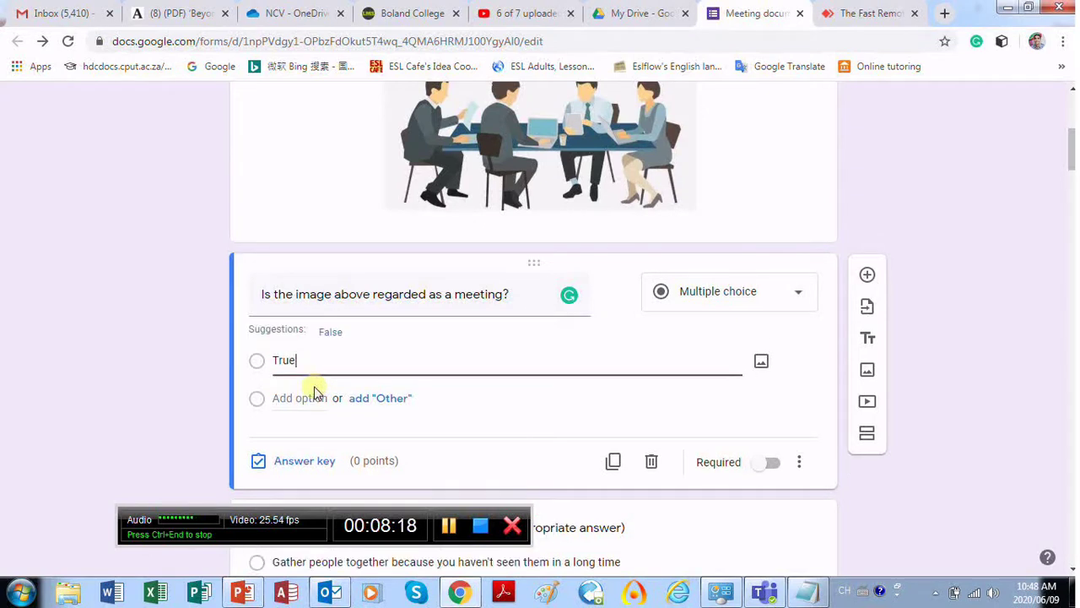
click(310, 396)
text(F)
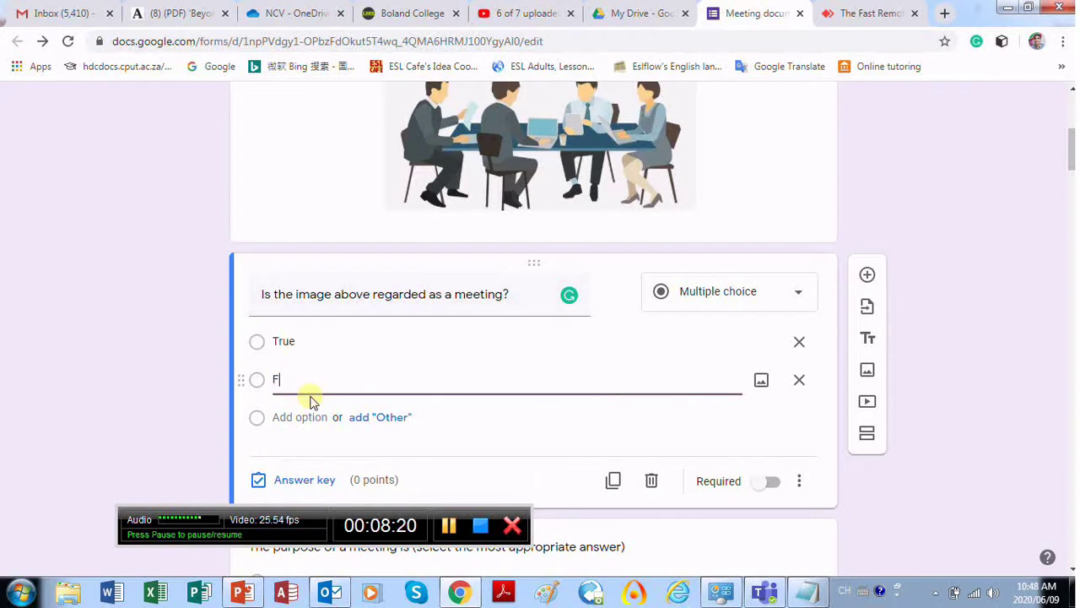
text(alse)
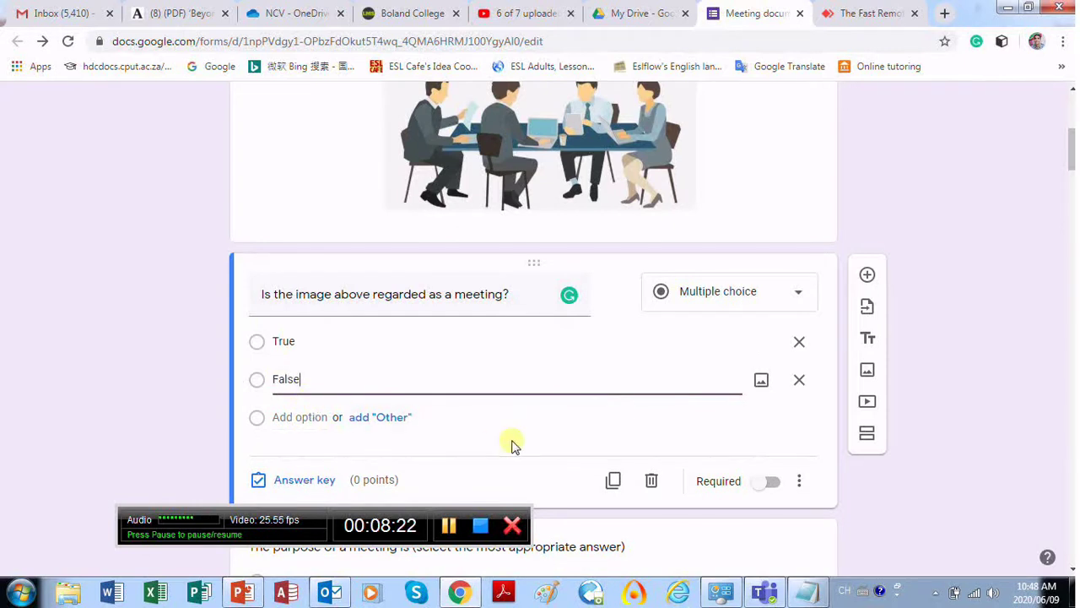
Set the question's answer key to 1 point with "True" as the correct answer.
scroll(511, 444, down, 1)
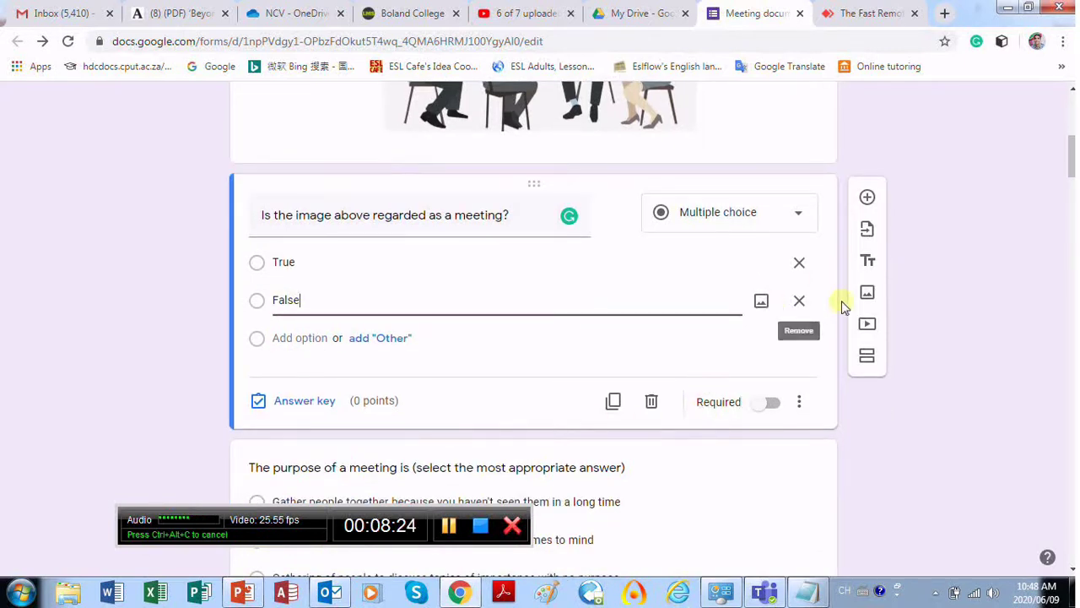
click(300, 402)
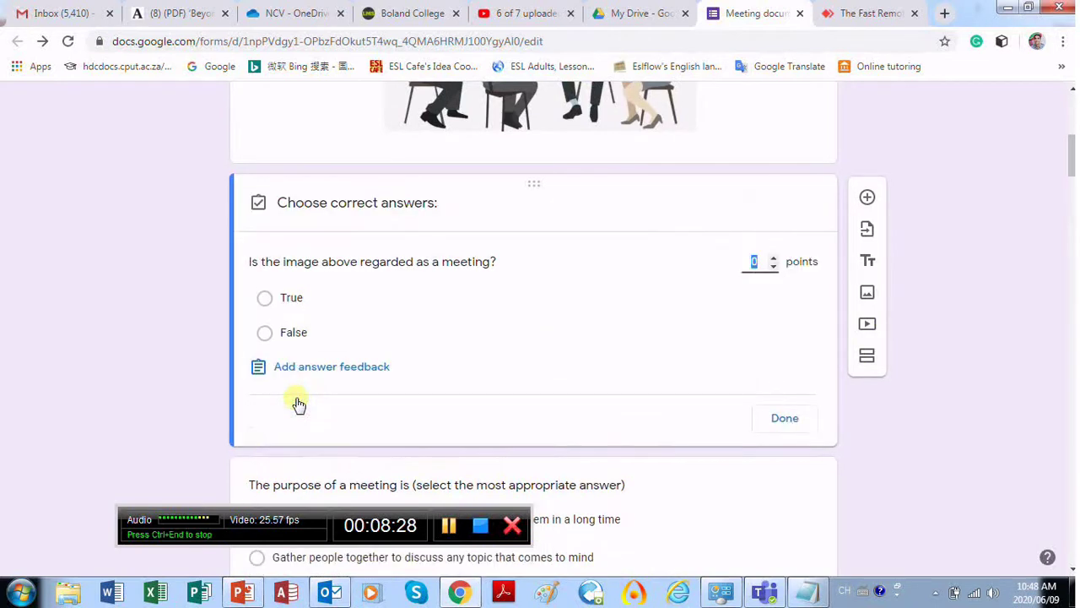
drag(754, 266, 771, 263)
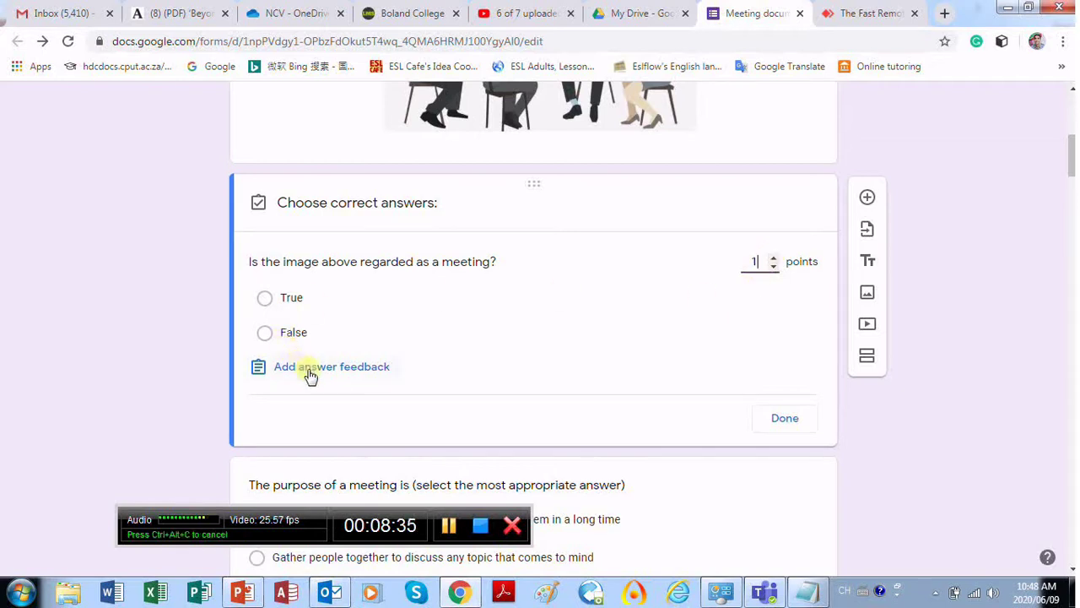
click(291, 301)
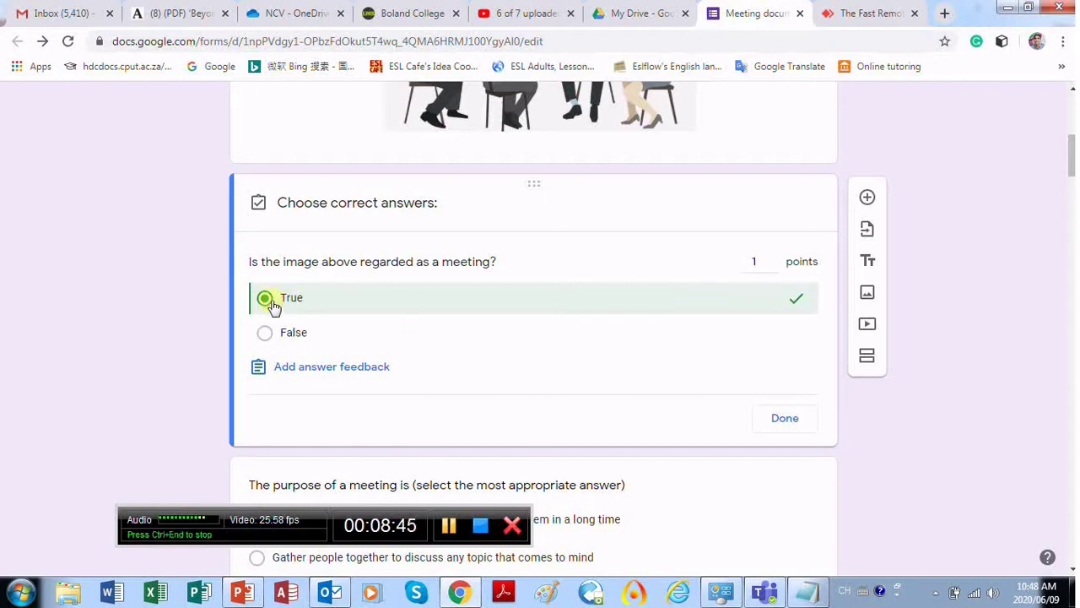
Add feedback for incorrect answers reading "It is true, this does represent a meeting or gathering".
click(314, 368)
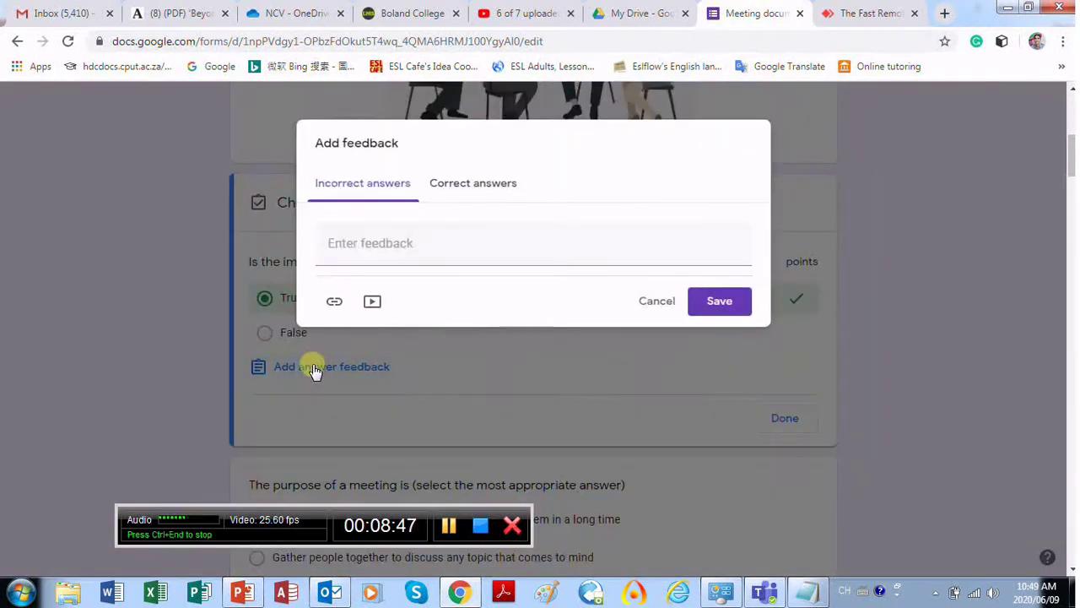
click(377, 241)
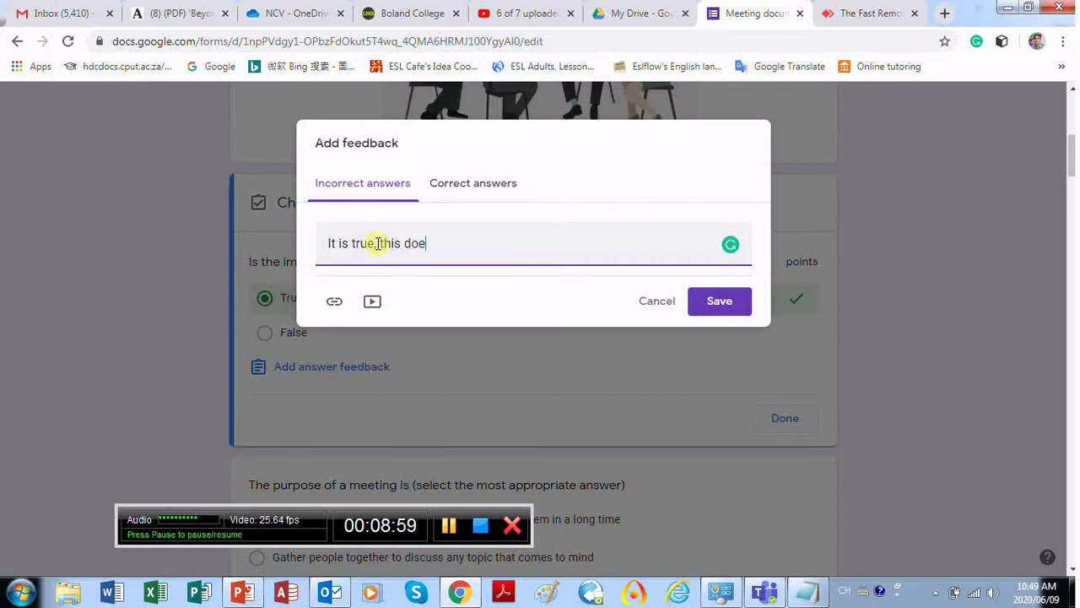
text(epresent a meeting)
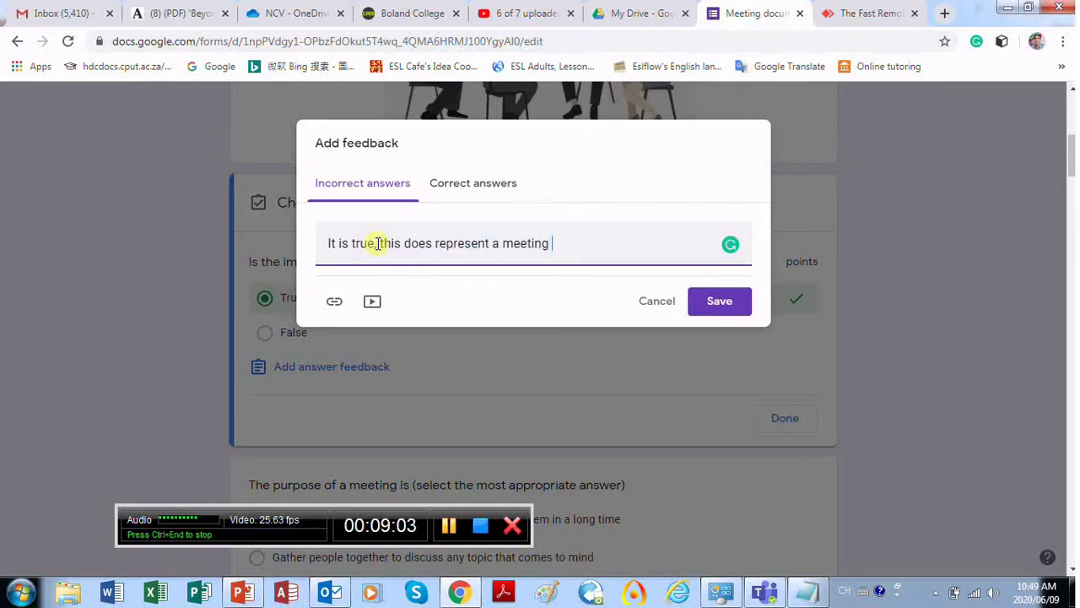
text(ering)
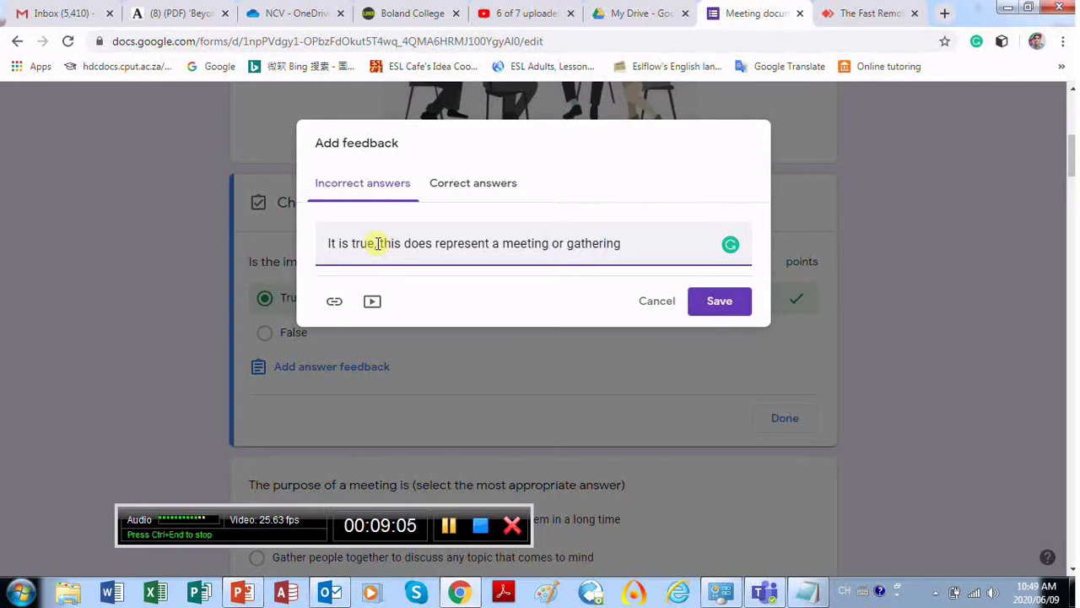
Add feedback for correct answers reading "Excellent, Well Done!" and save the answer feedback.
click(477, 192)
click(430, 244)
text(Excellent , We)
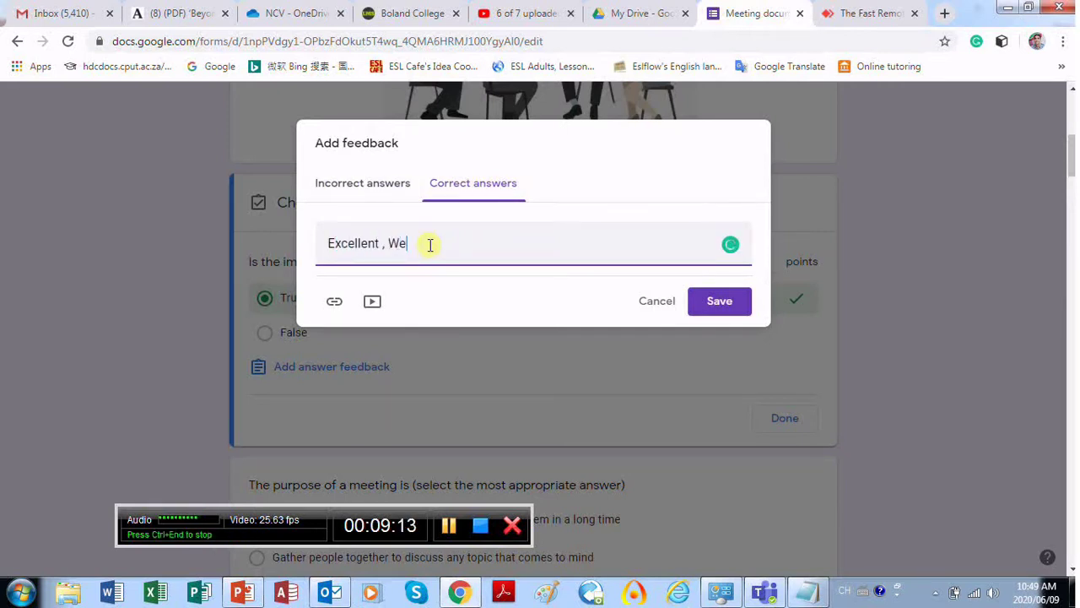
text(ll Done!)
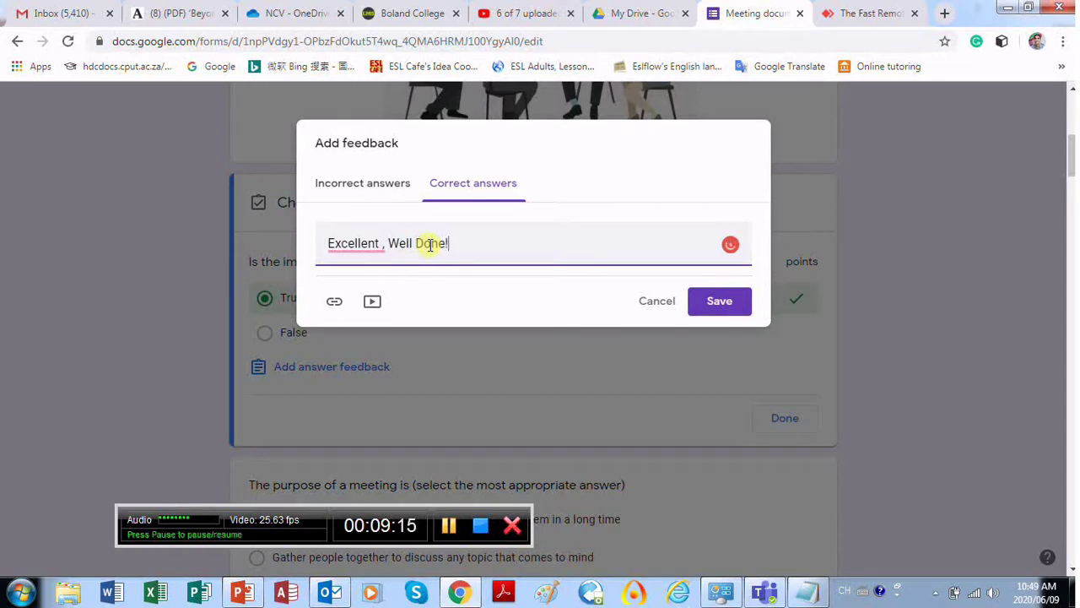
click(346, 244)
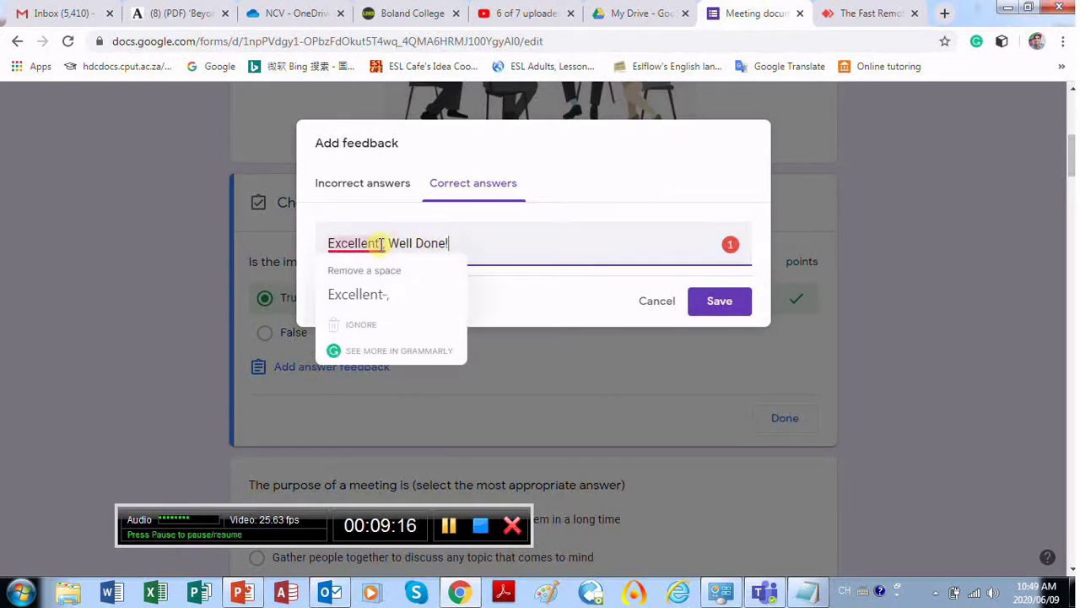
click(394, 287)
click(716, 304)
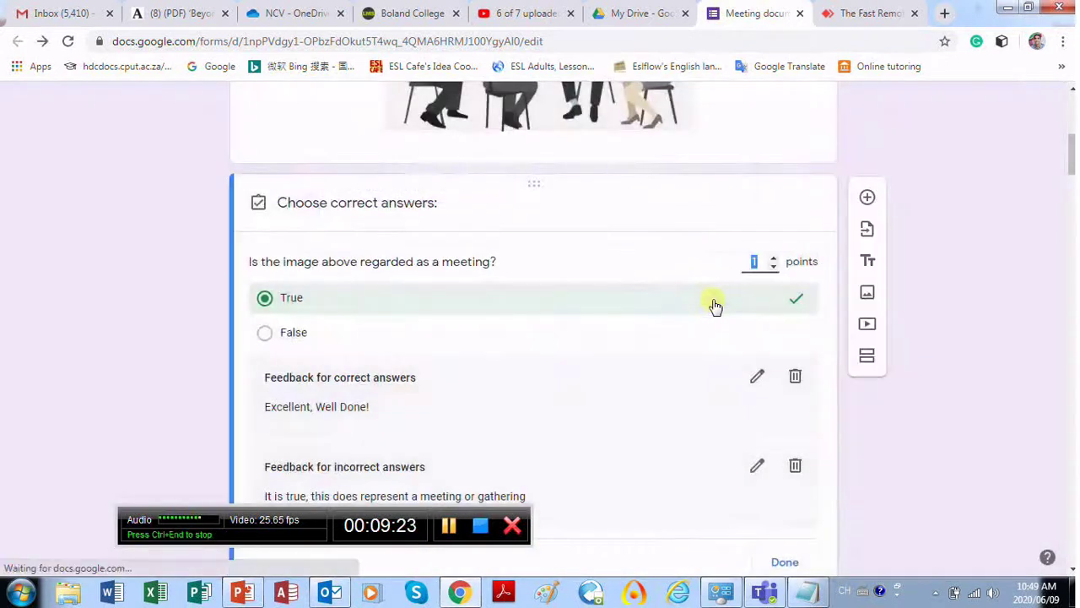
Generate a shortened link for sending the Meeting documents form and copy it.
scroll(928, 376, down, 1)
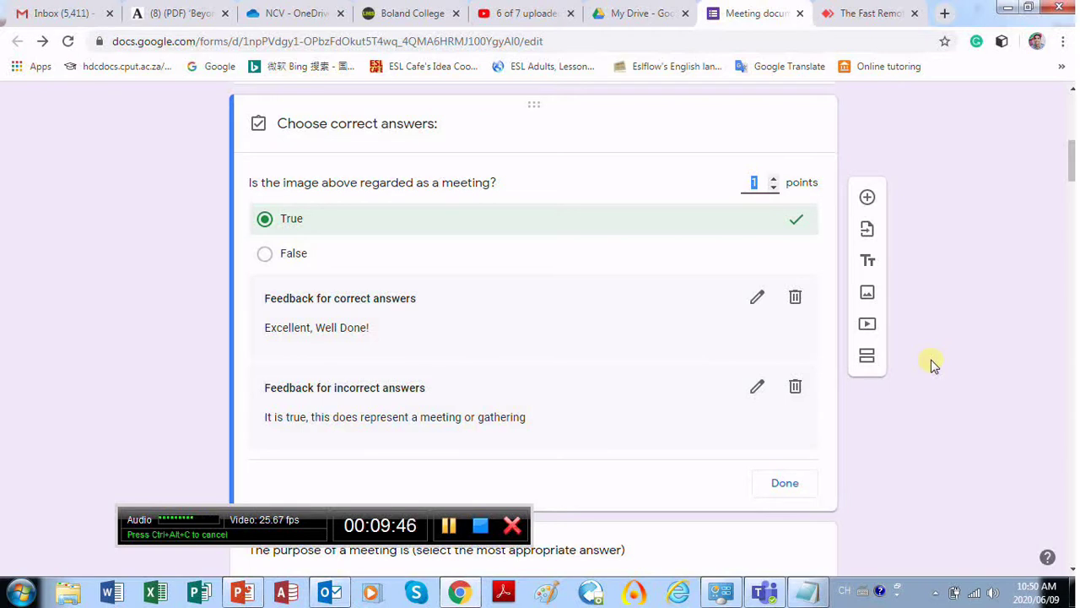
scroll(934, 364, up, 8)
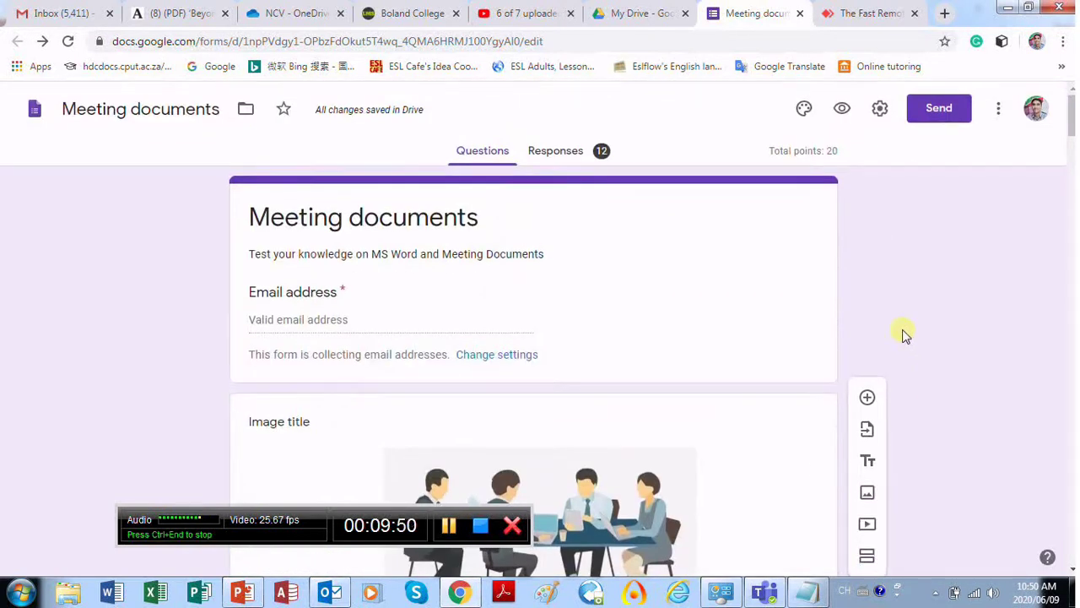
click(938, 118)
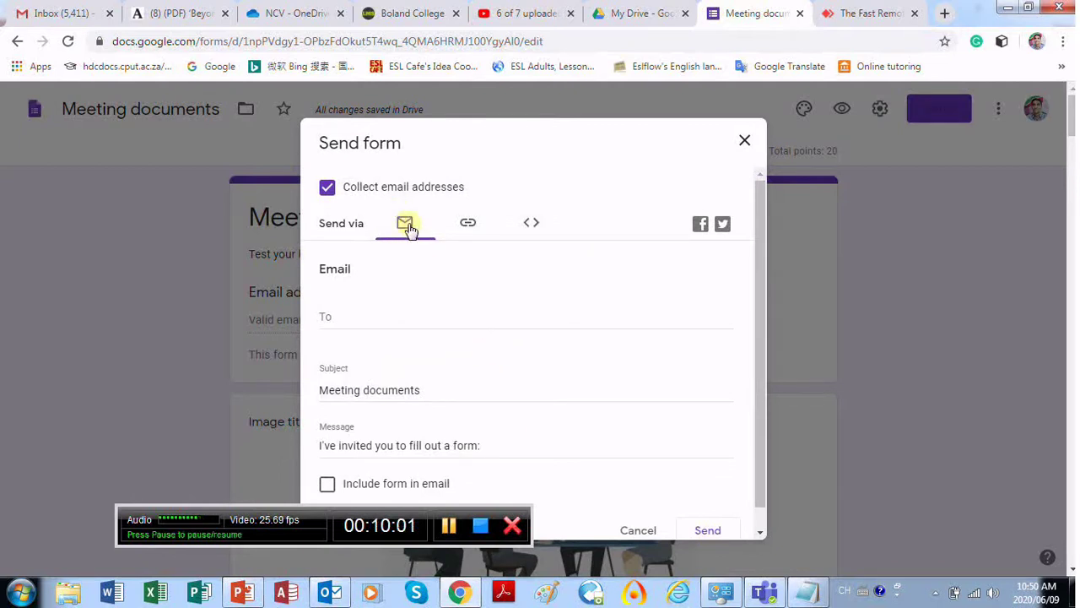
click(468, 226)
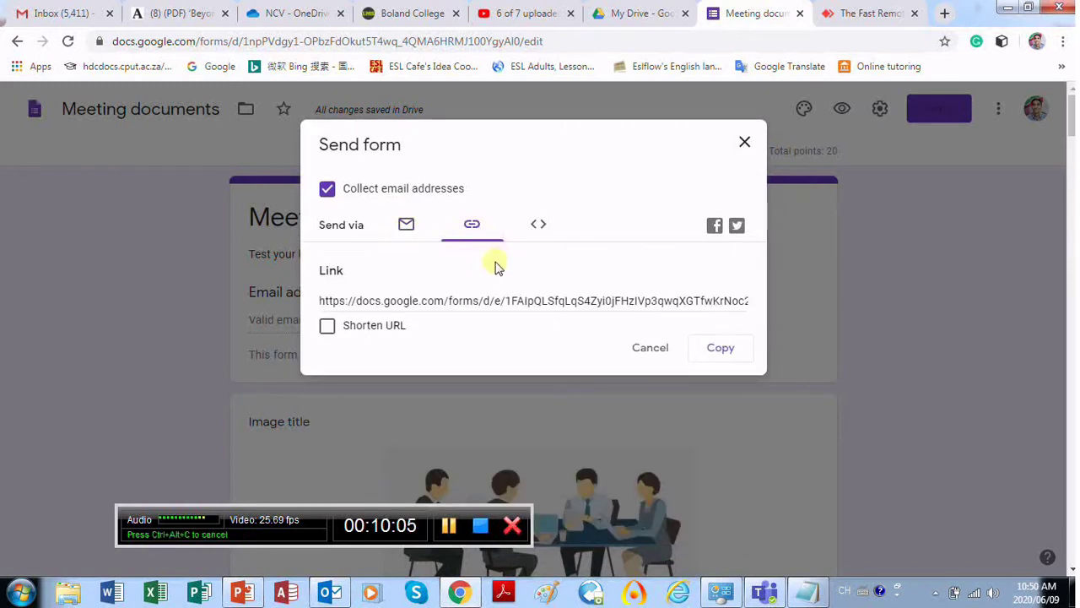
click(328, 327)
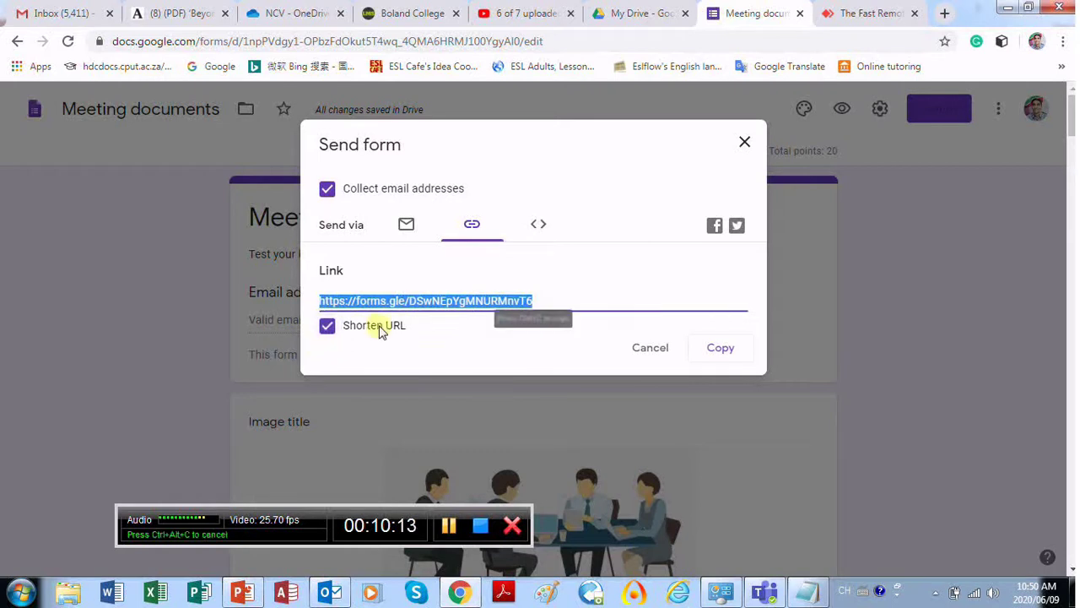
click(721, 351)
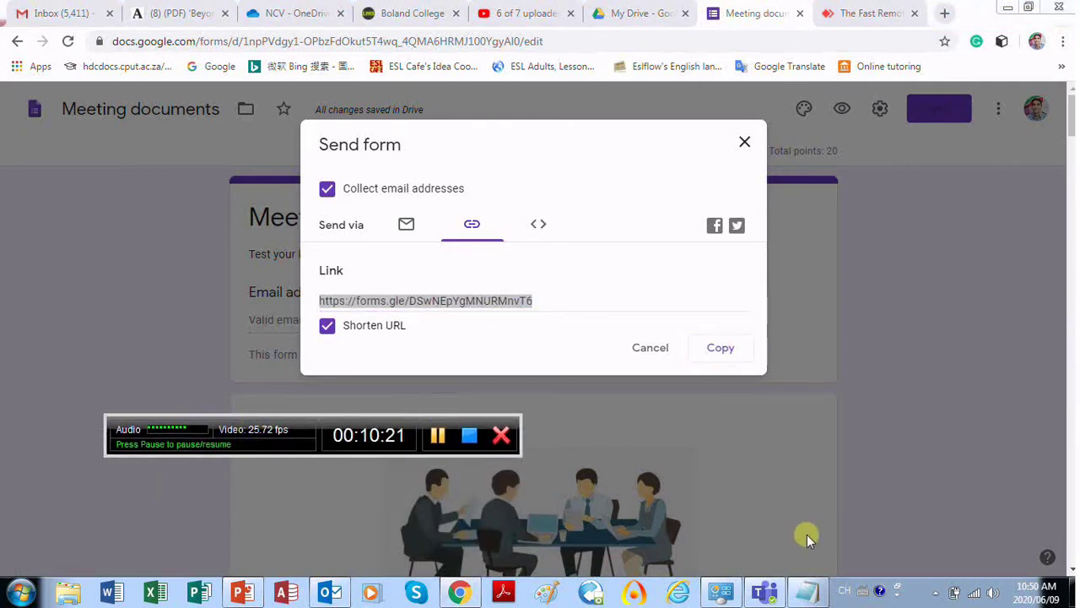
Create a text document named "Google test - ODP" on the desktop and open it in Notepad.
click(1072, 591)
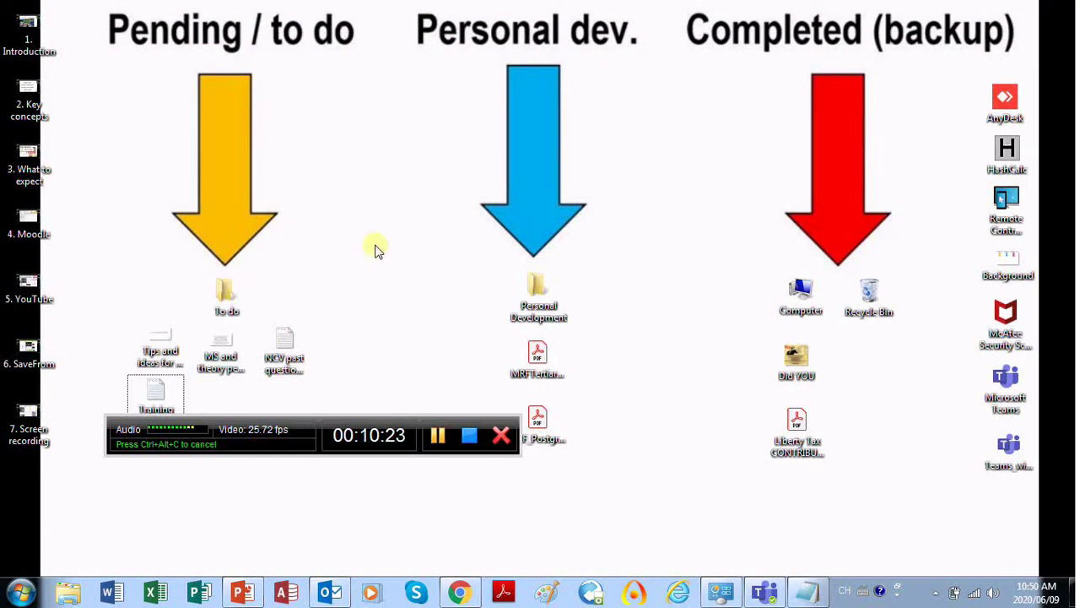
mouse_move(284, 346)
mouse_down()
mouse_move(357, 296)
mouse_move(357, 241)
mouse_move(280, 353)
mouse_up()
right_click(333, 224)
mouse_move(386, 387)
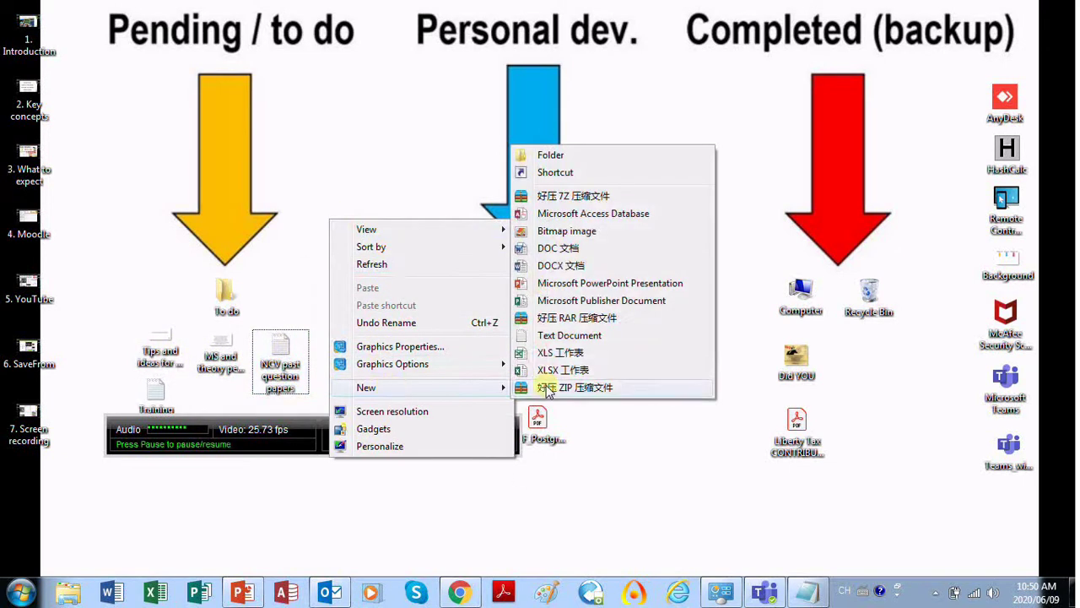
click(545, 334)
text(Test)
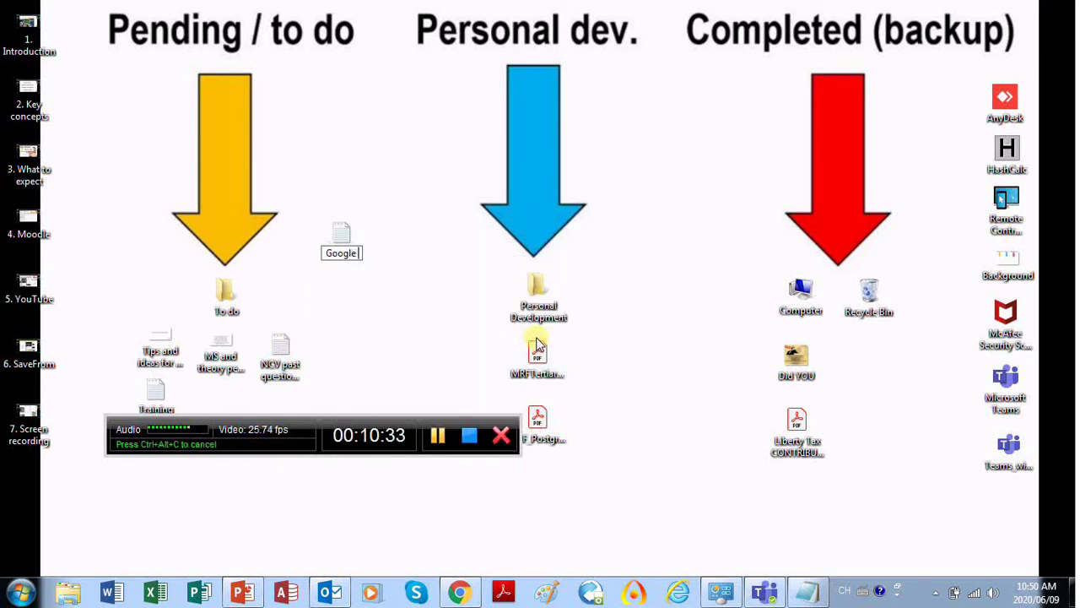
text(-)
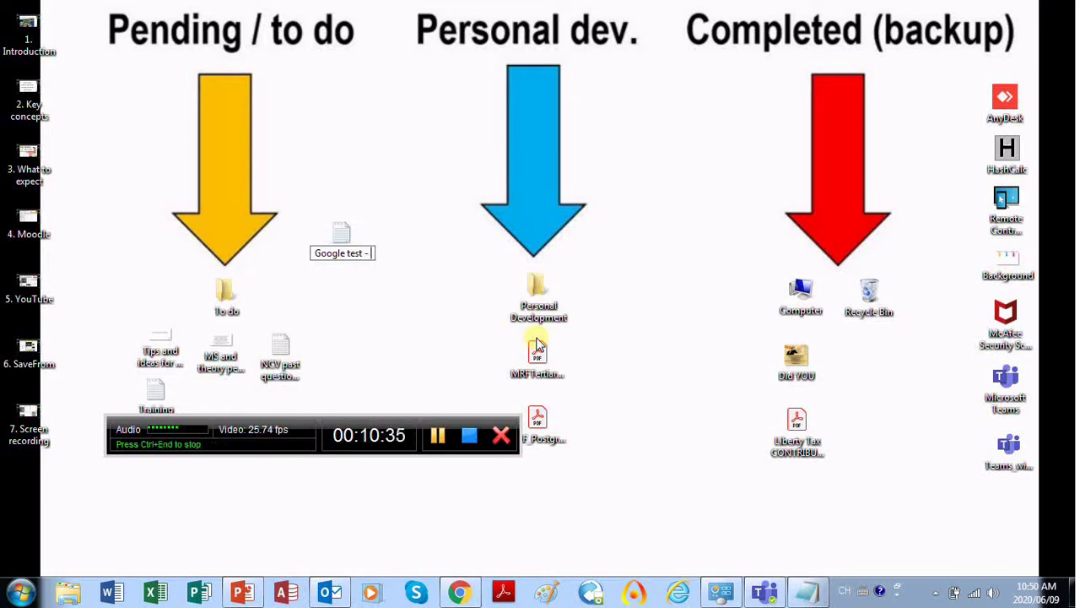
text( ODP)
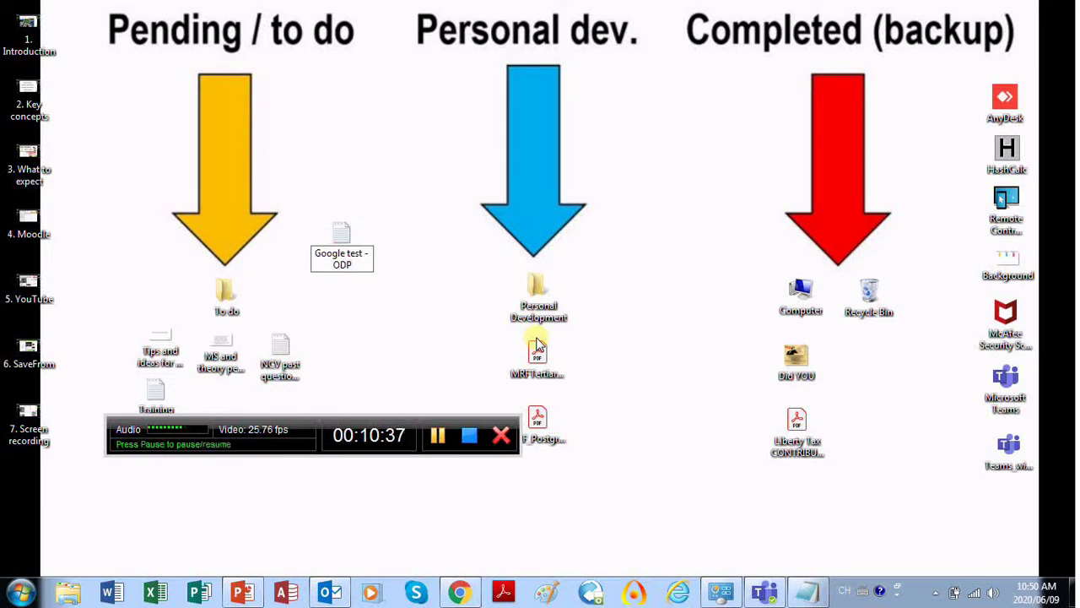
key(Return)
key(Return)
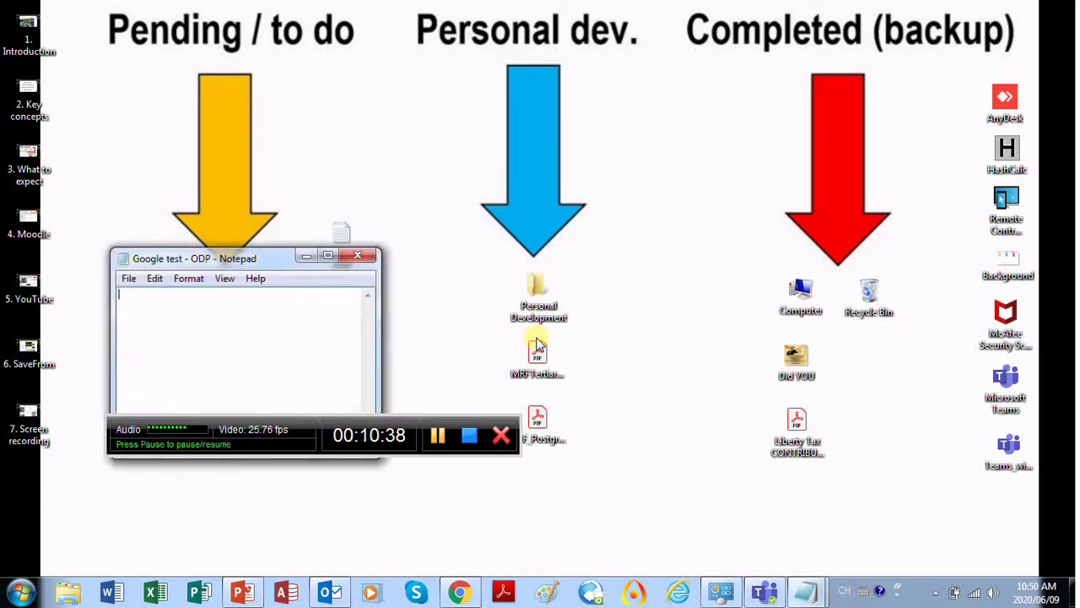
Write "Topic 1" on the first line of the note and paste the copied form link beneath it.
text(Topic 1)
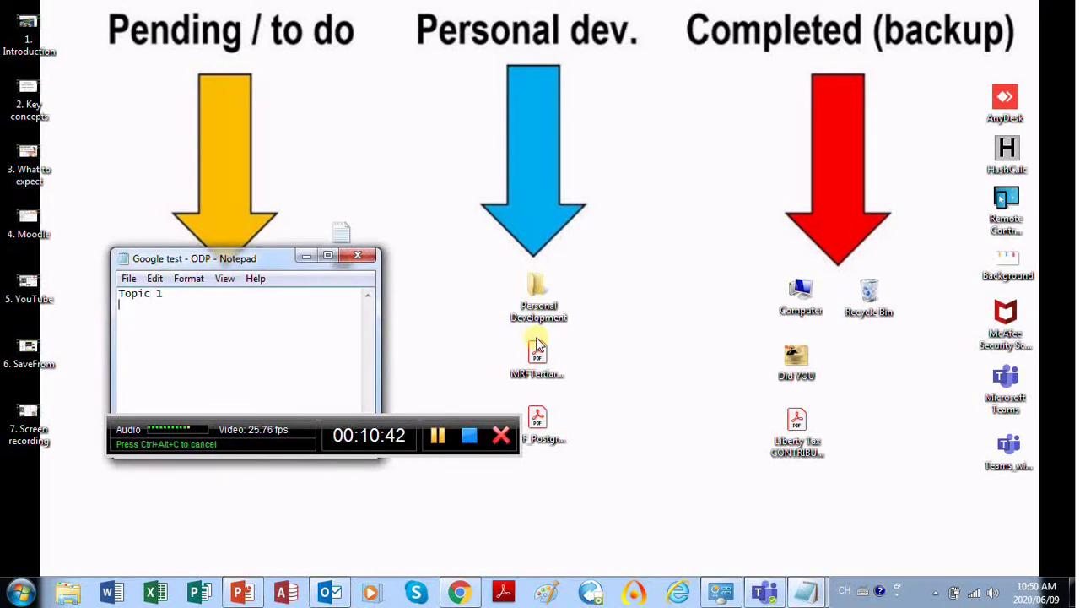
right_click(123, 302)
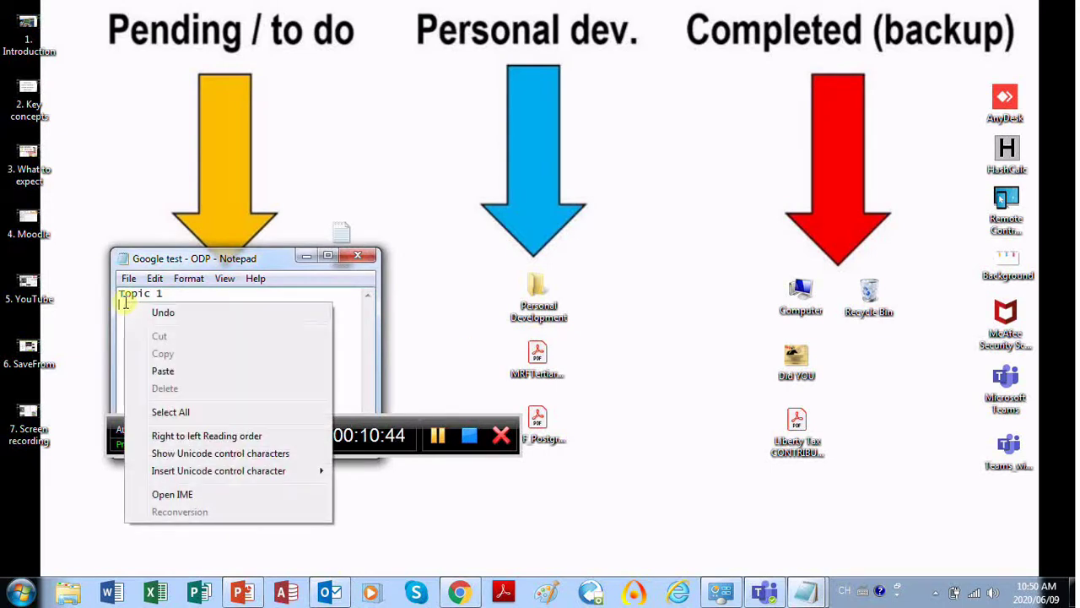
click(177, 374)
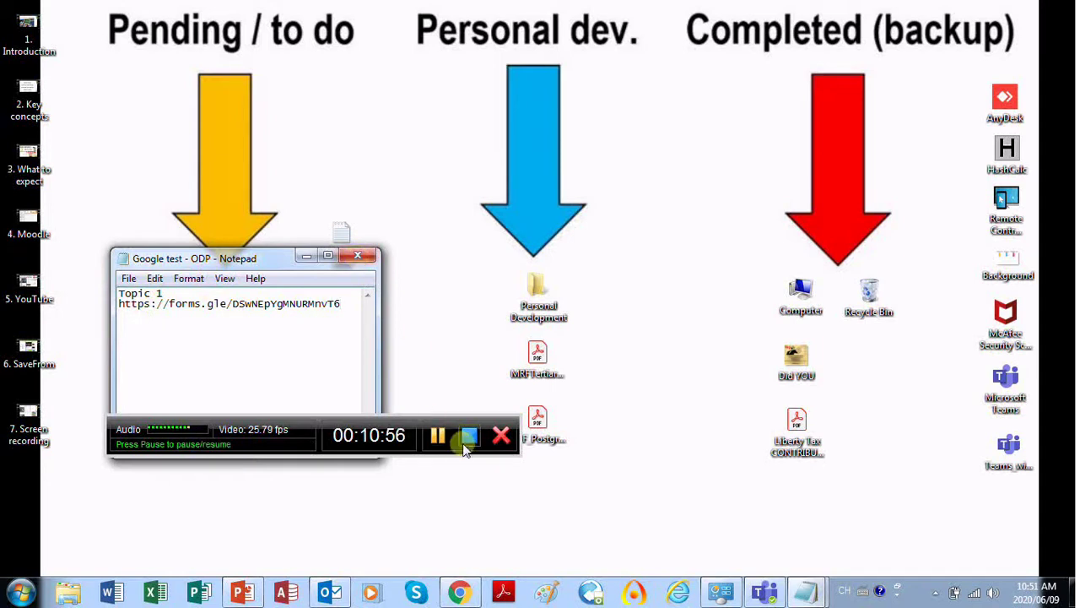
Switch back to the form in Chrome and examine the summary of its responses, including the insights and score distribution.
click(460, 594)
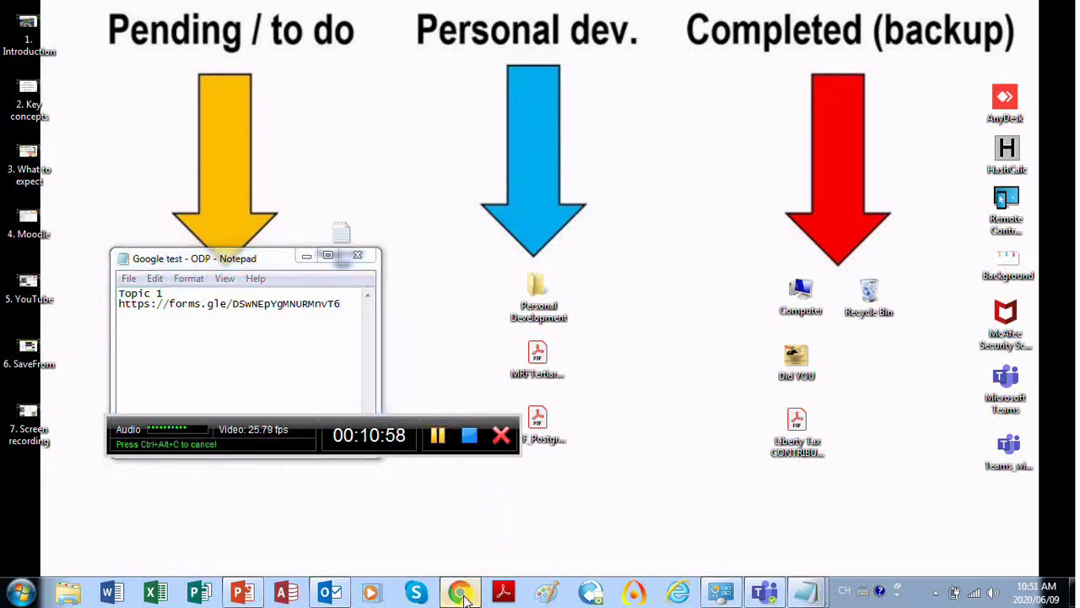
click(438, 436)
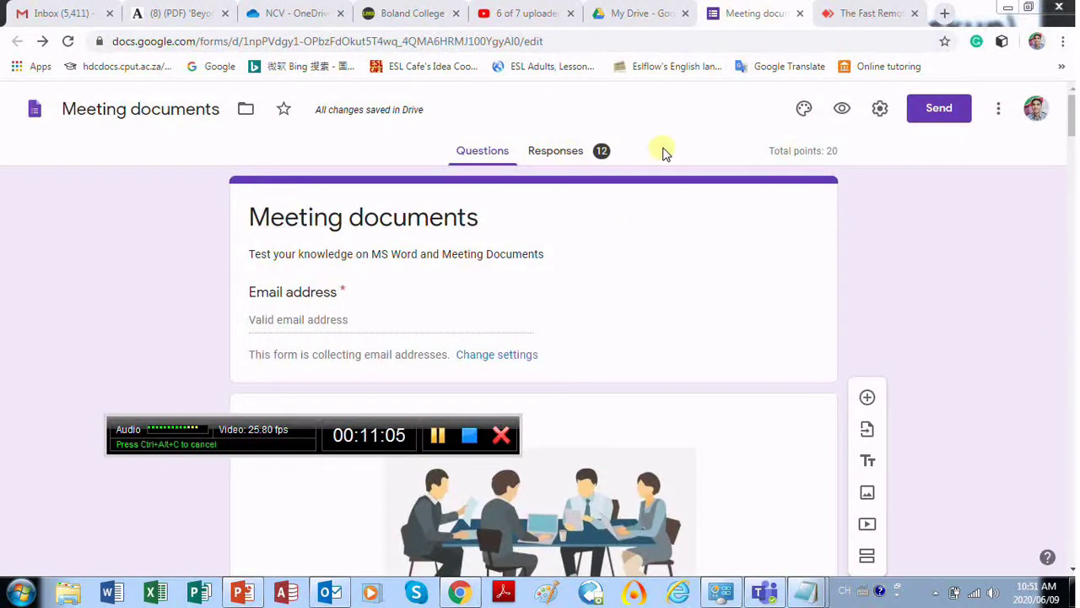
click(555, 152)
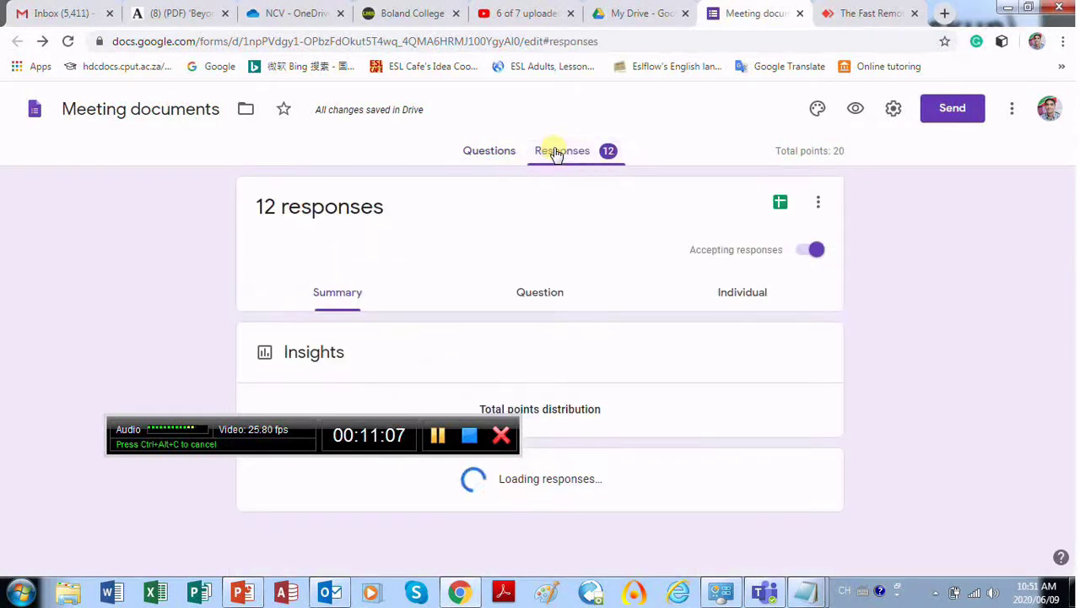
drag(359, 432, 841, 470)
scroll(888, 293, down, 1)
scroll(888, 293, down, 8)
scroll(888, 292, down, 2)
scroll(887, 293, up, 11)
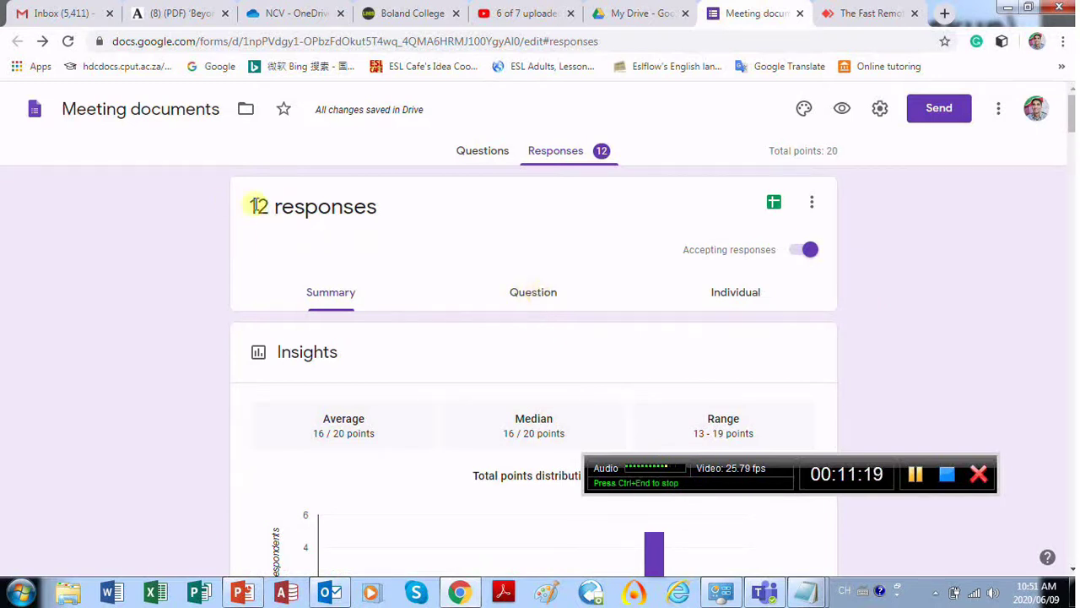
View the individual responses, advance to response 2 and review its score, marked answers and respondent details.
click(738, 295)
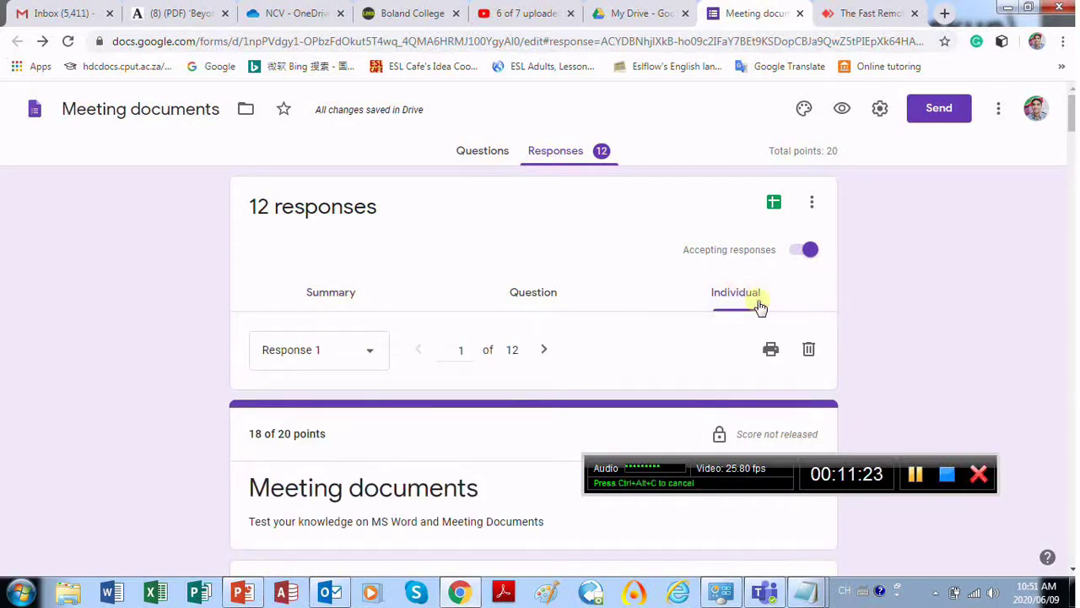
scroll(891, 304, down, 1)
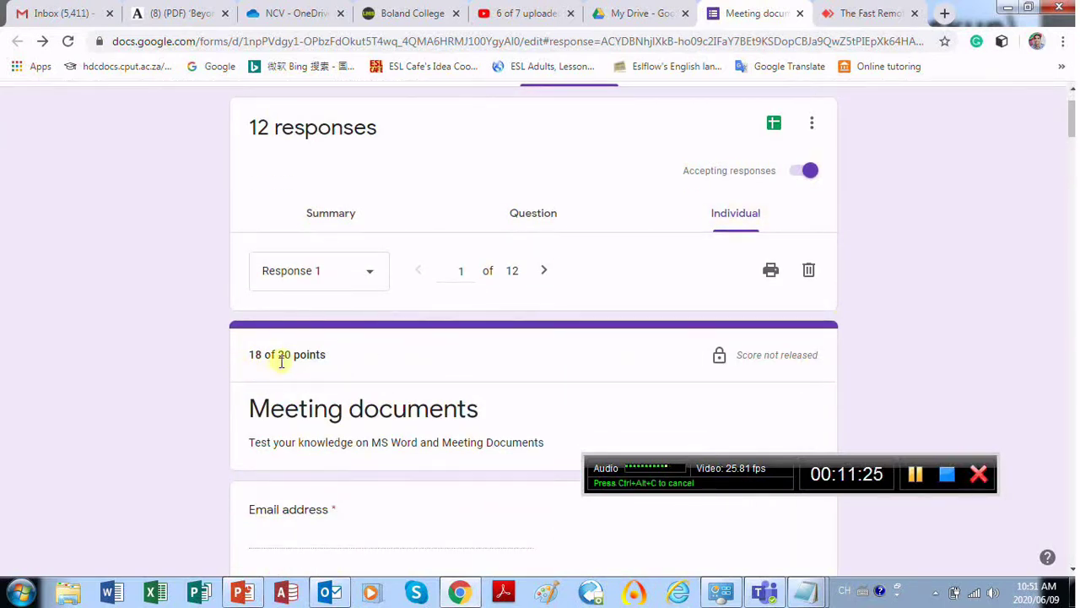
click(544, 270)
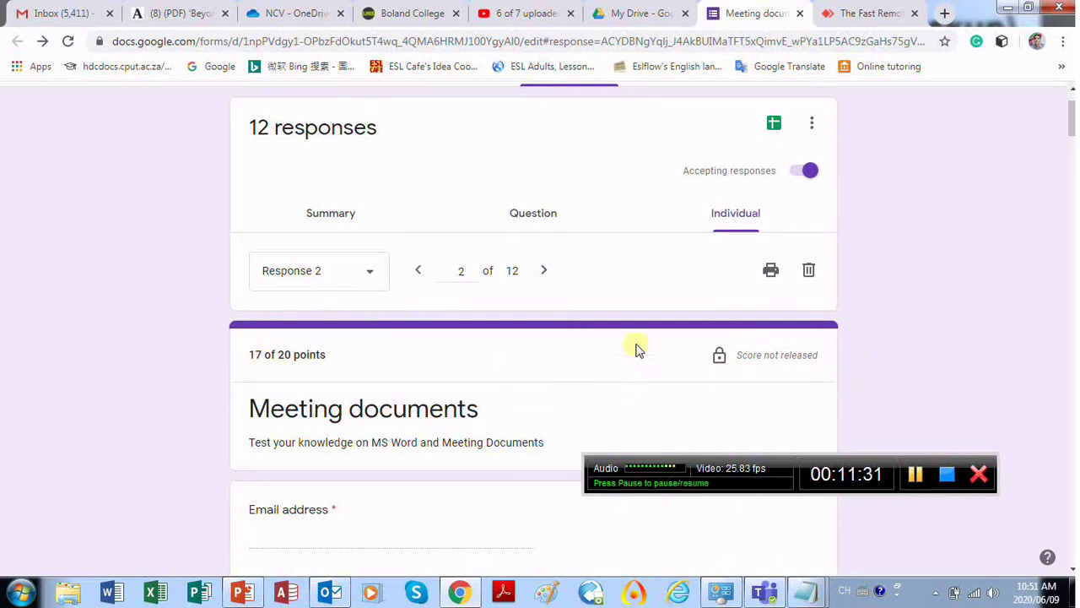
scroll(591, 363, down, 4)
scroll(473, 413, down, 15)
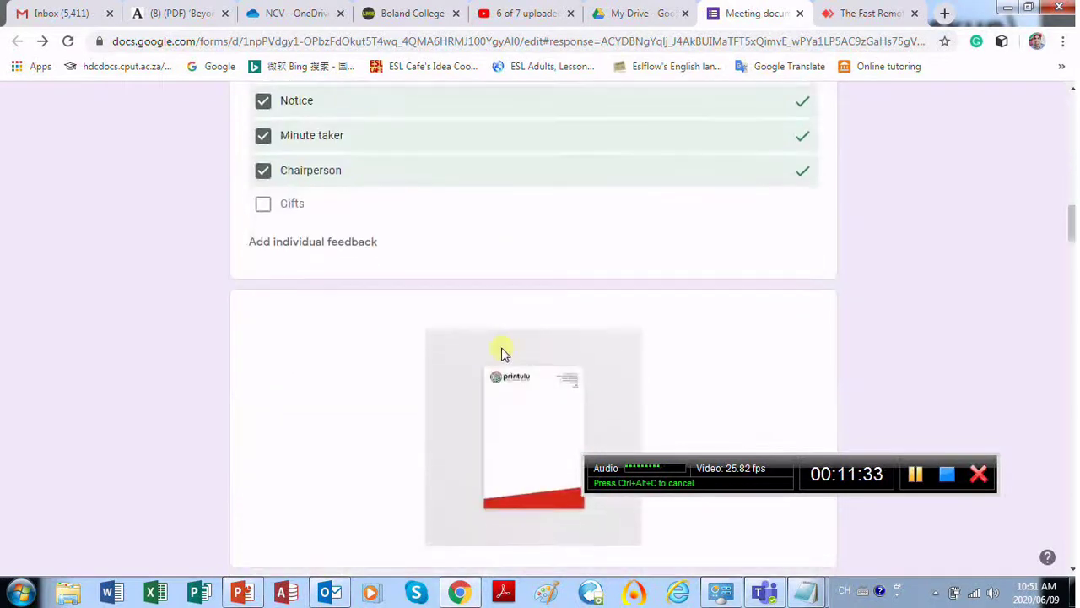
drag(1068, 286, 1069, 322)
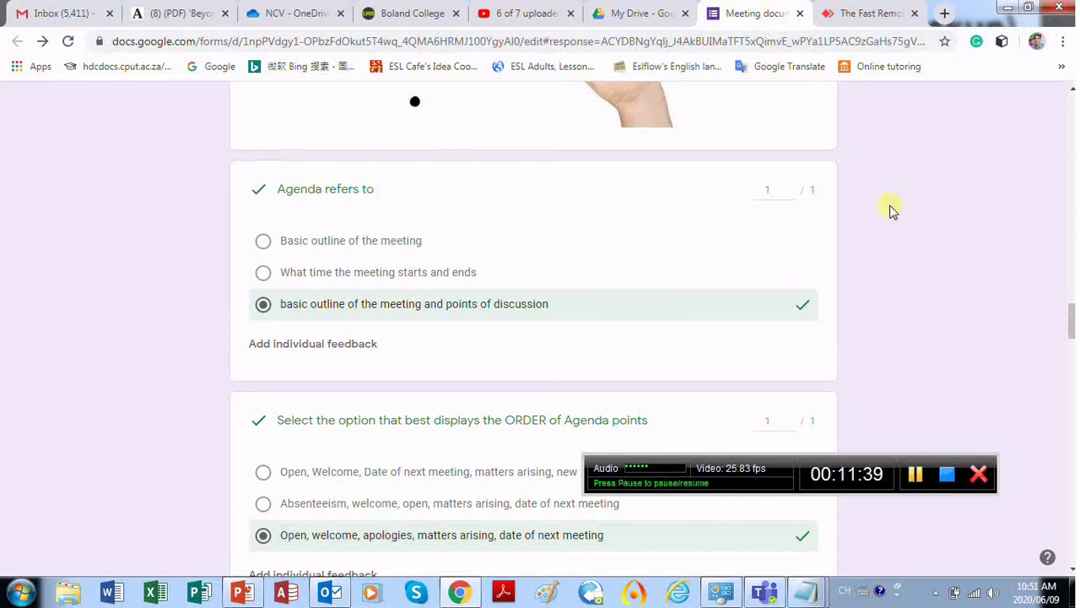
drag(1063, 332, 1067, 545)
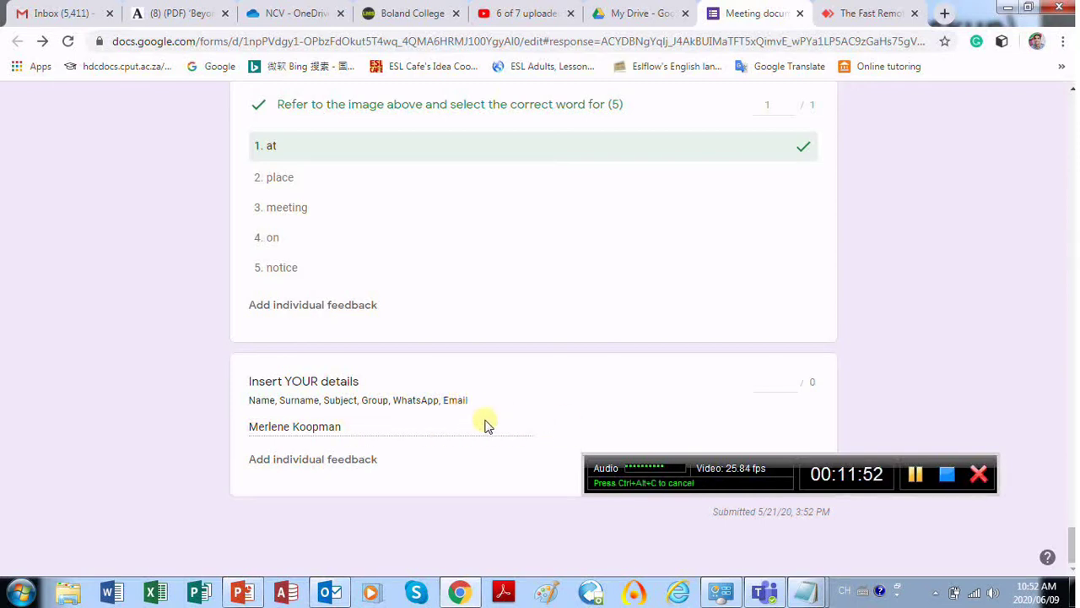
scroll(907, 314, up, 15)
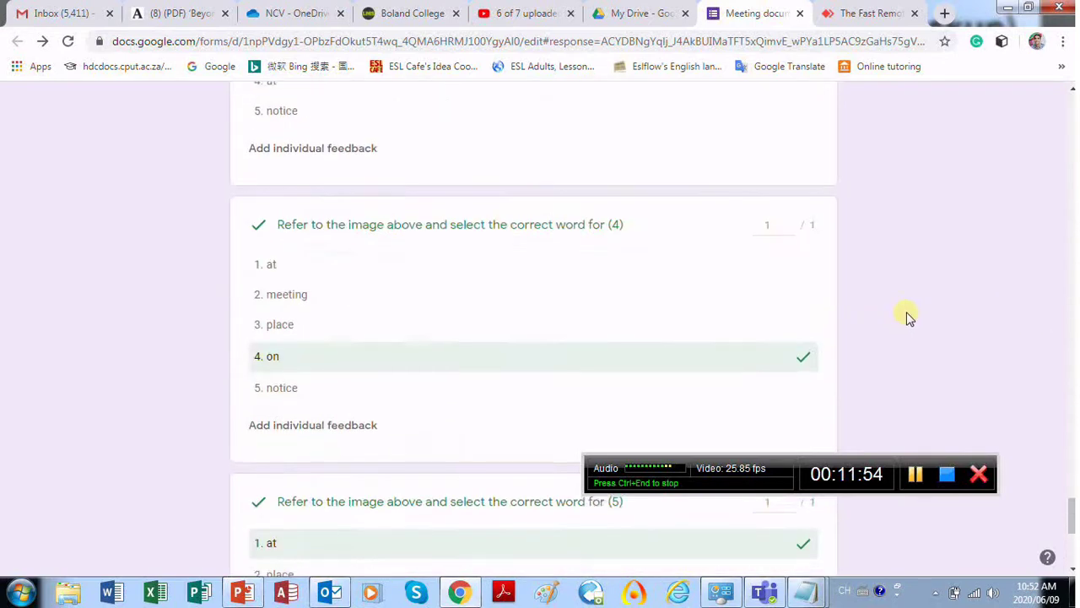
scroll(910, 316, up, 15)
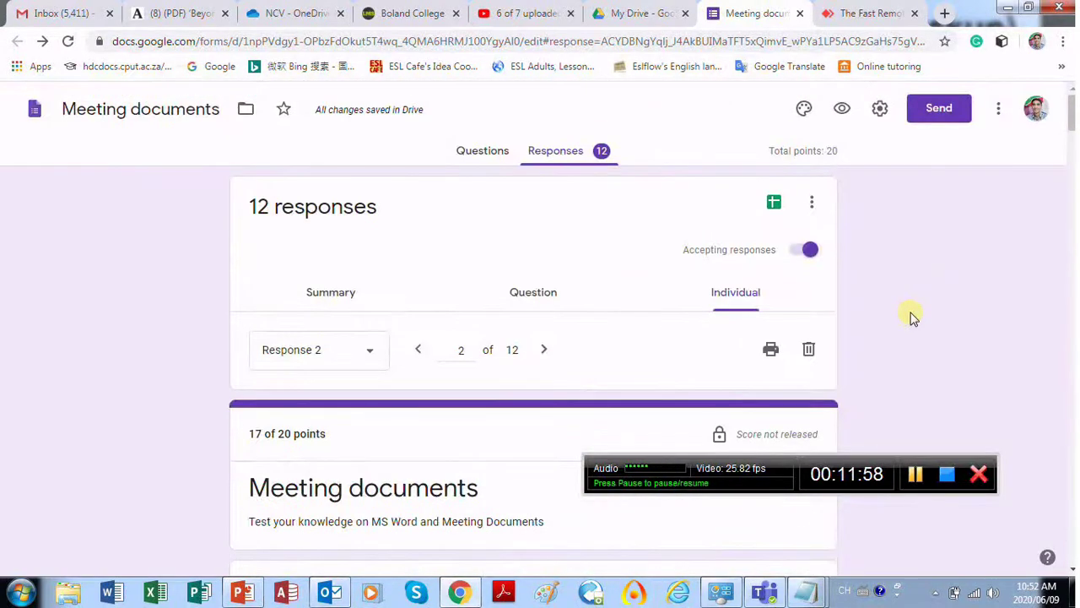
Open the form's responses in Google Sheets to view the timestamps, scores and answers.
click(773, 204)
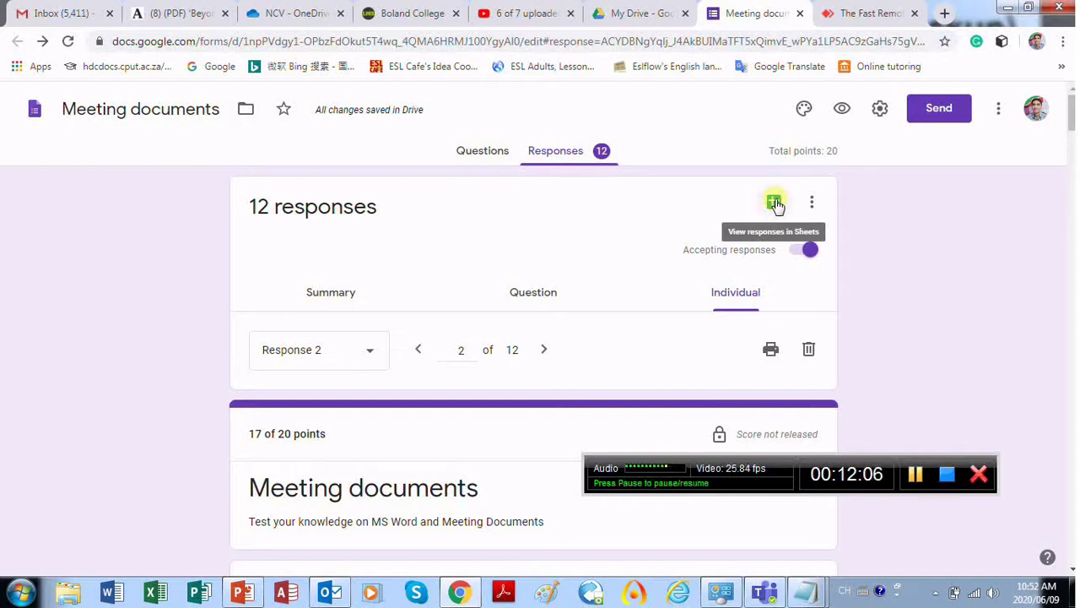
click(775, 204)
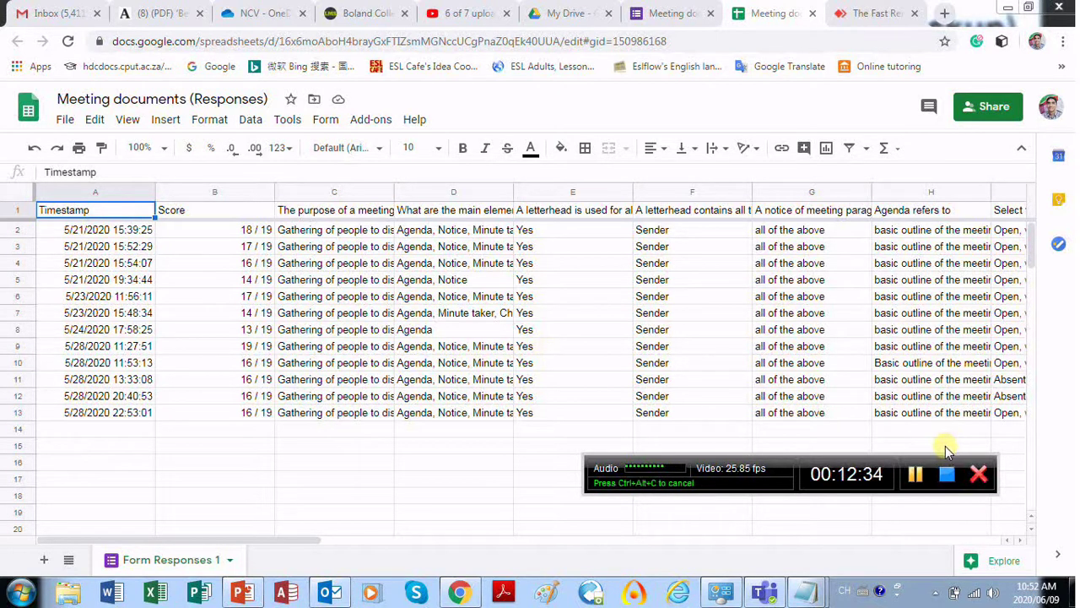
drag(797, 465, 498, 400)
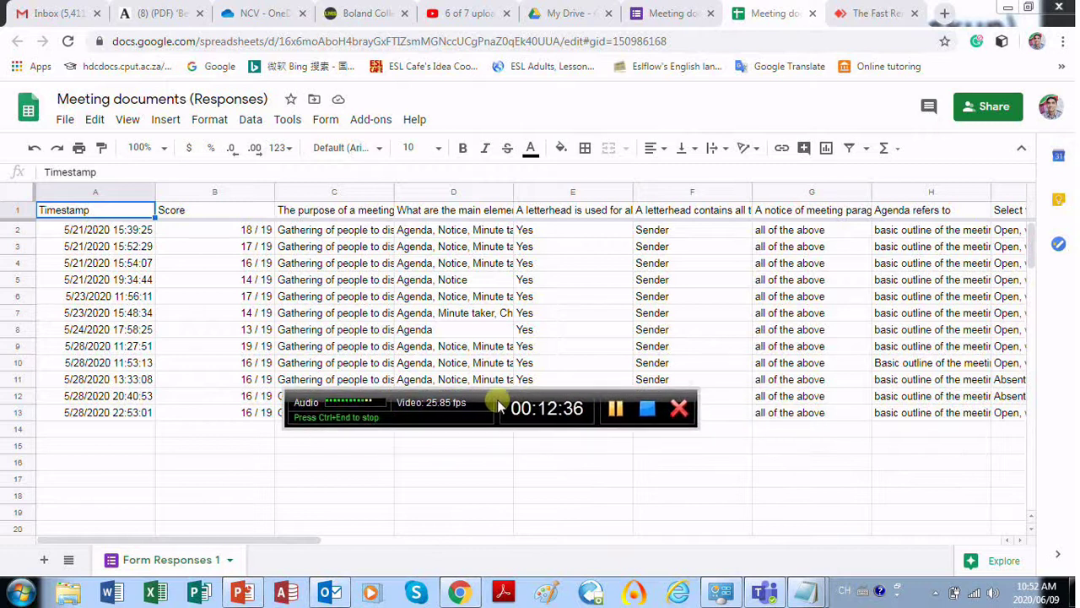